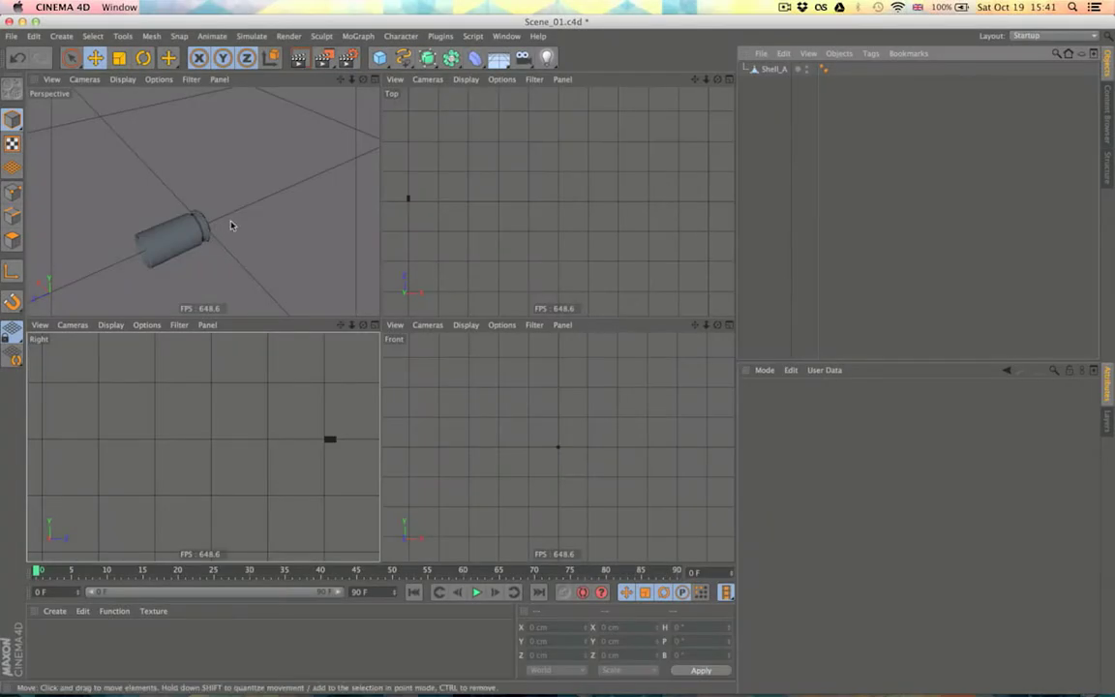
Step: Add a Background object from the Floor/Environment palette after orbiting the view
left_click_drag(214, 231, 60, 194, "alt")
left_click_drag(206, 201, 225, 219, "alt")
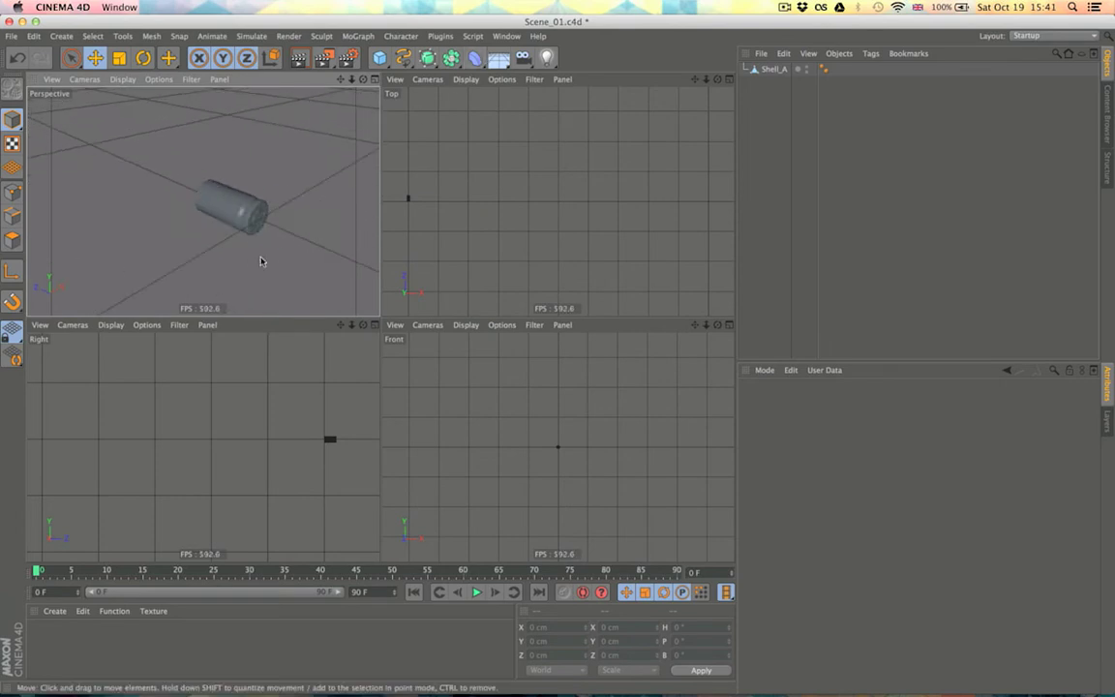
left_click(498, 58)
left_click(560, 171)
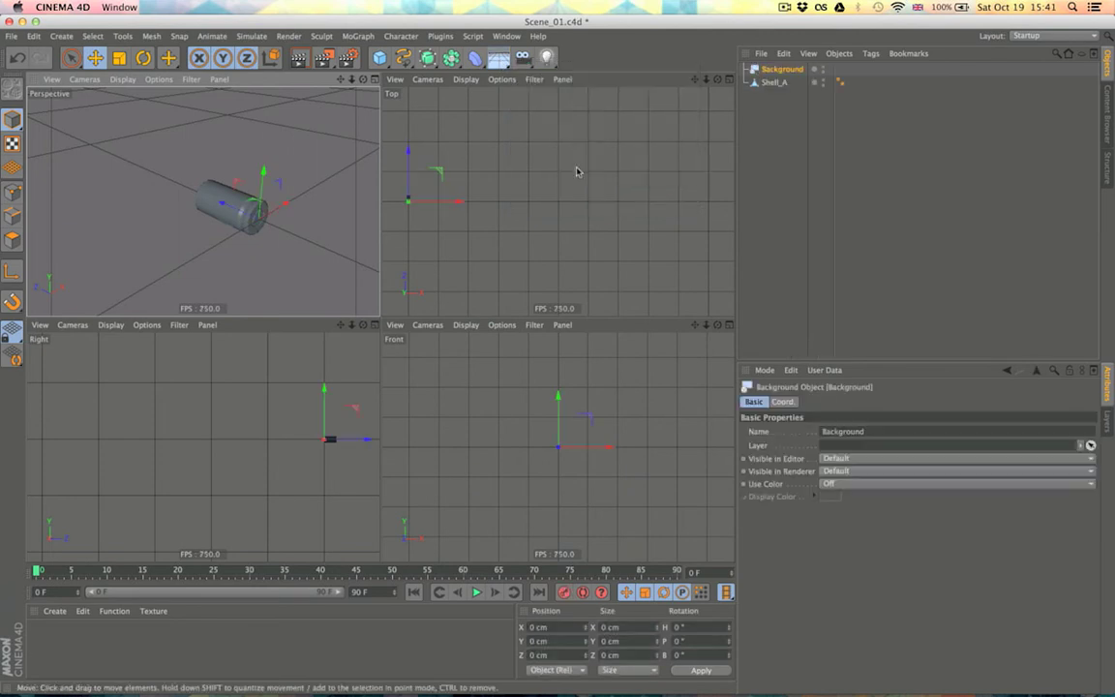
Step: Create a new material Mat and turn off its Specular channel
left_click(789, 117)
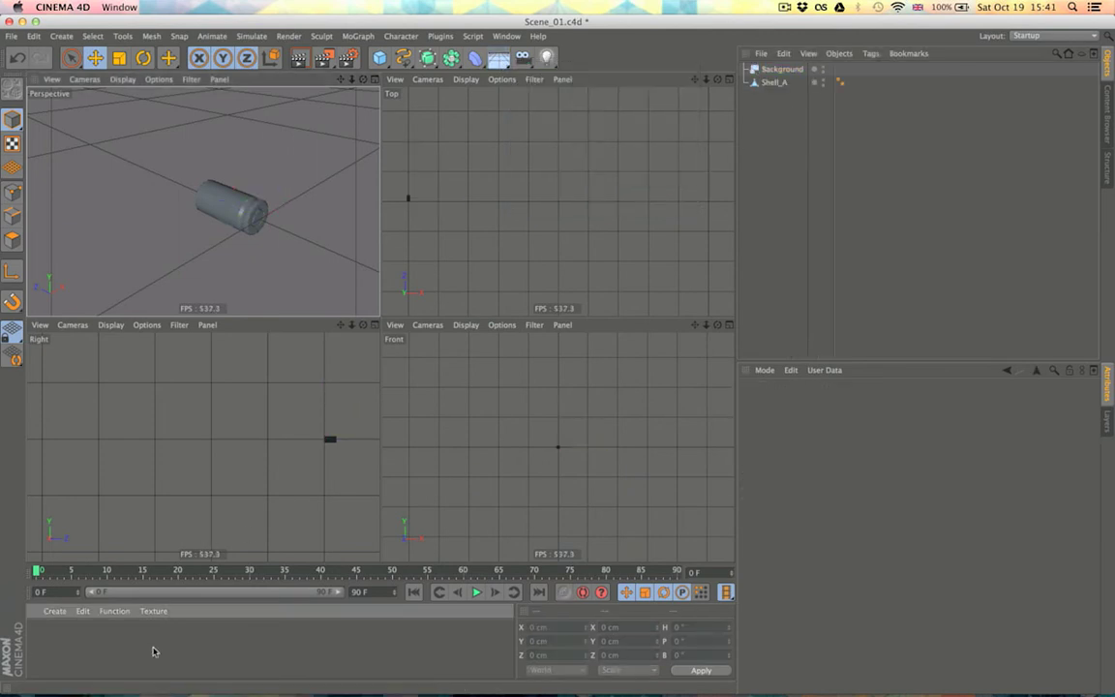
double_click(55, 644)
double_click(40, 642)
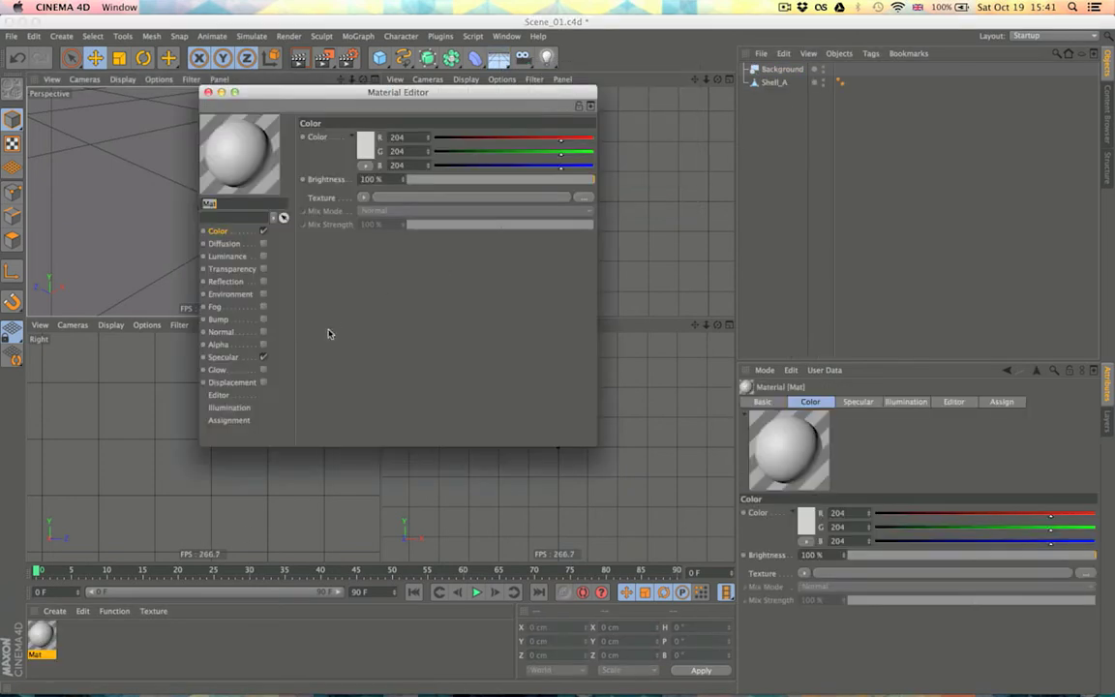
left_click(263, 357)
Step: Load back_plate.png as Mat's colour texture and apply Mat to the Background
left_click(363, 197)
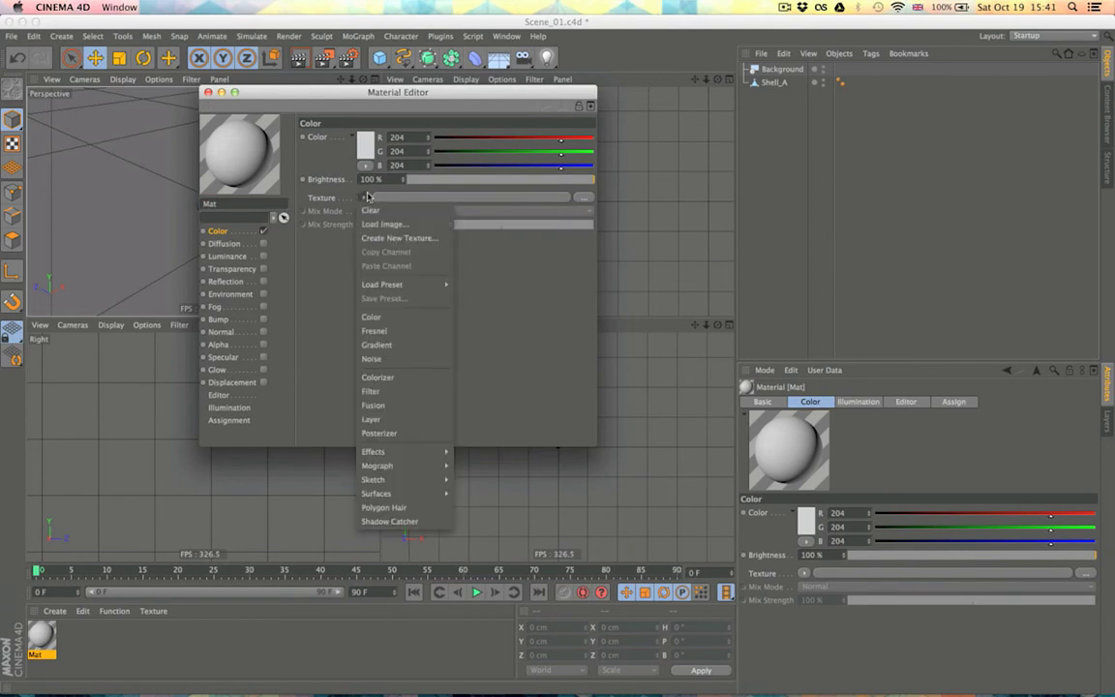
left_click(391, 221)
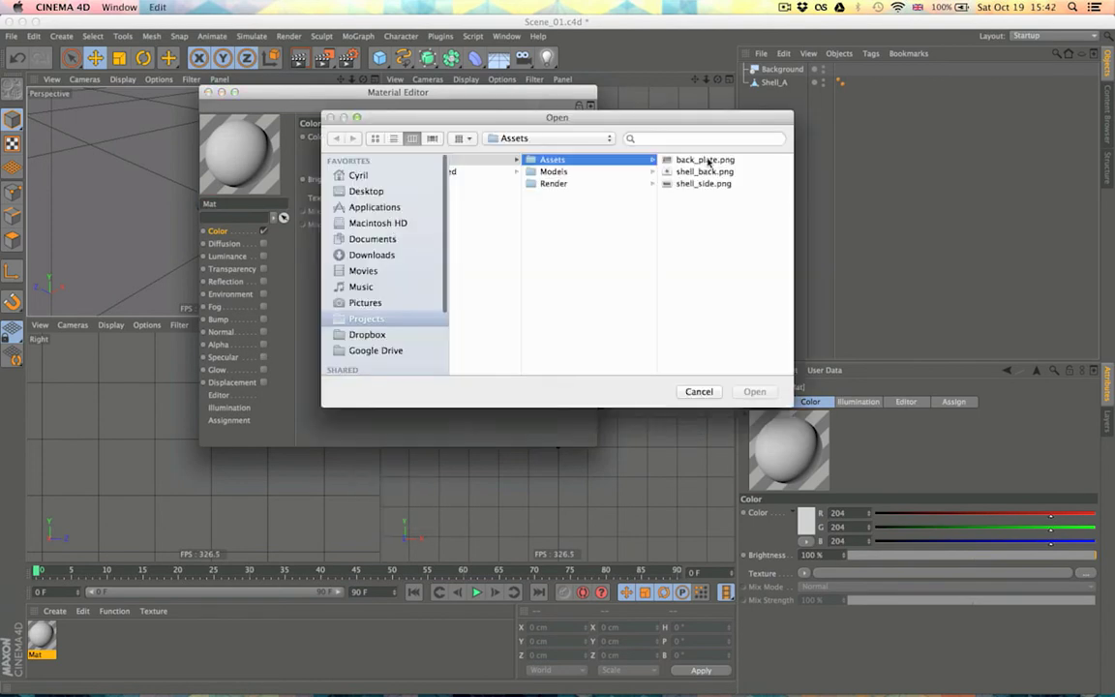
left_click(708, 161)
key("Return")
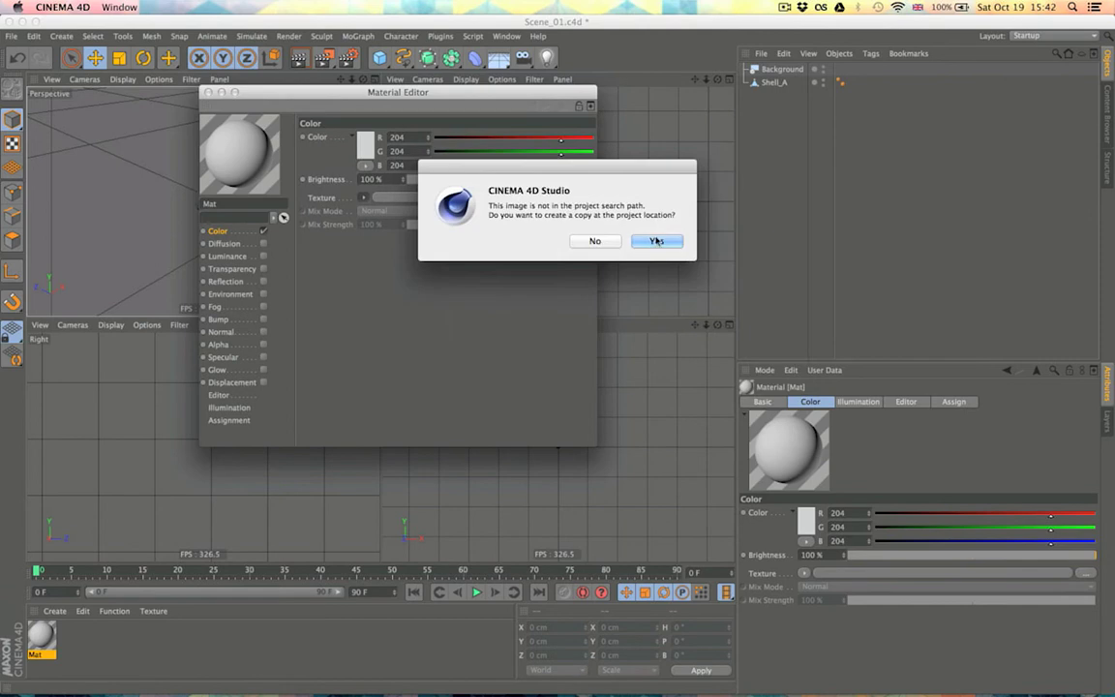
left_click(656, 241)
key("super+w")
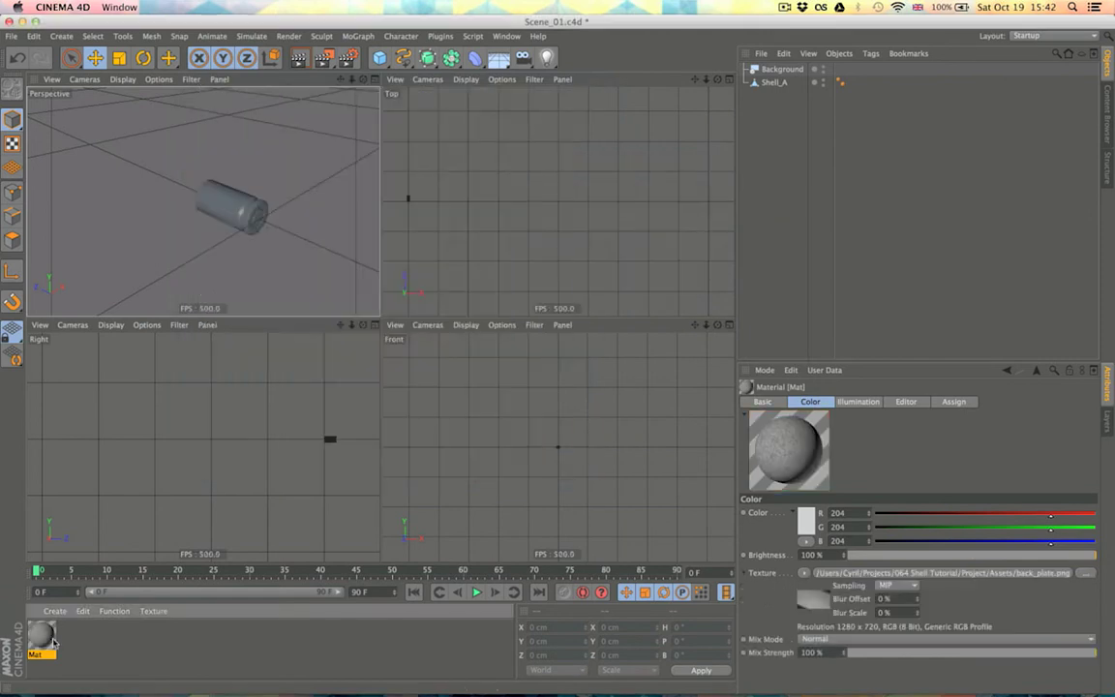
left_click_drag(42, 637, 779, 70)
left_click(833, 144)
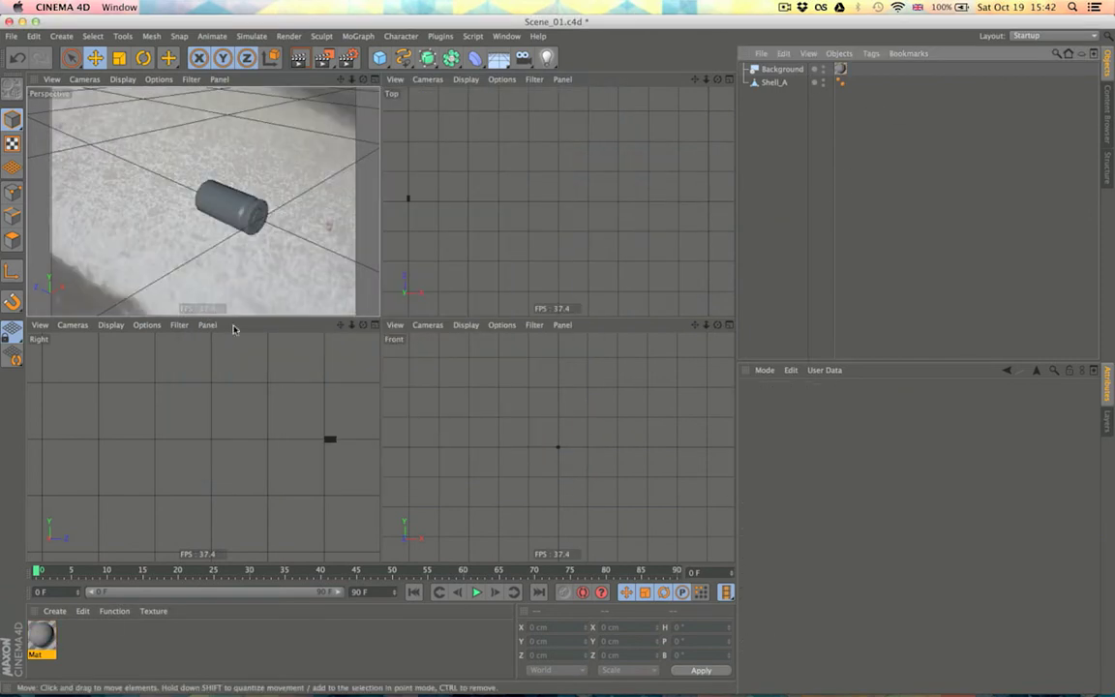
Step: Set Film Aspect to HDTV (16:9) with Lock Ratio on, and widen the perspective viewport
left_click_drag(381, 291, 424, 291)
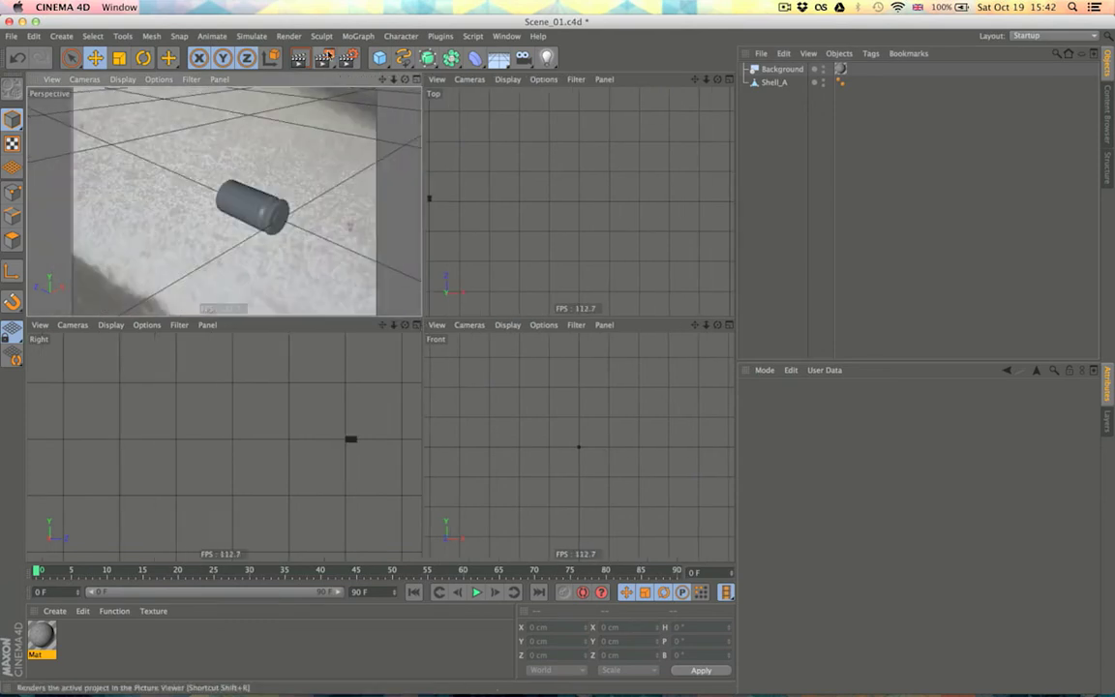
left_click(349, 58)
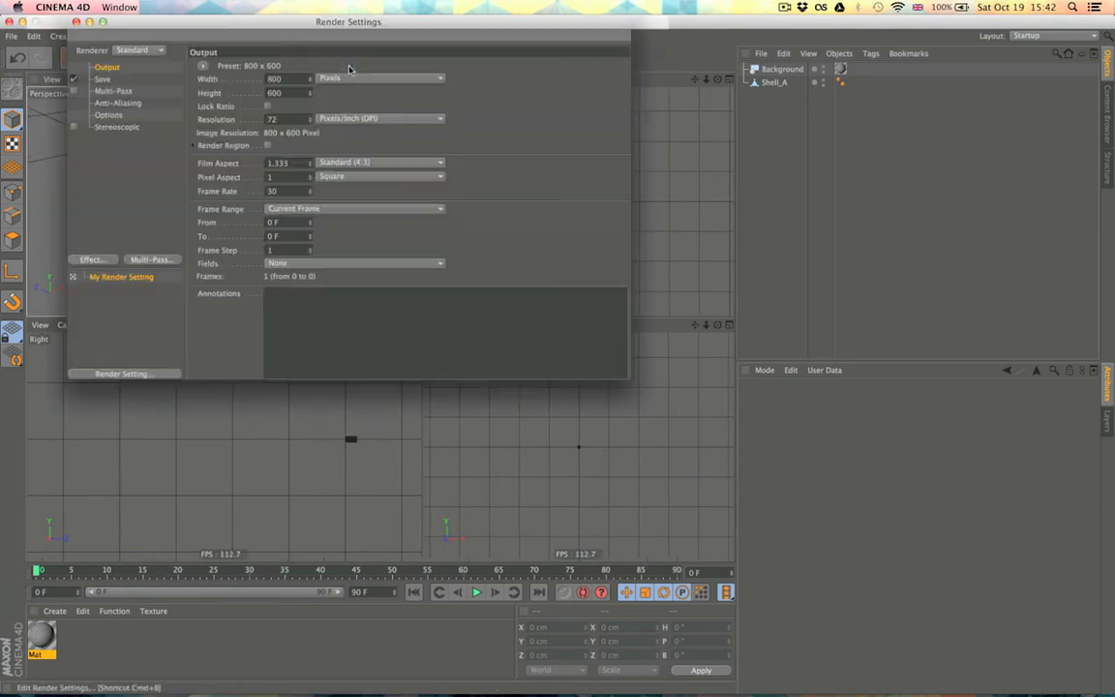
left_click(363, 162)
left_click(360, 217)
left_click(267, 107)
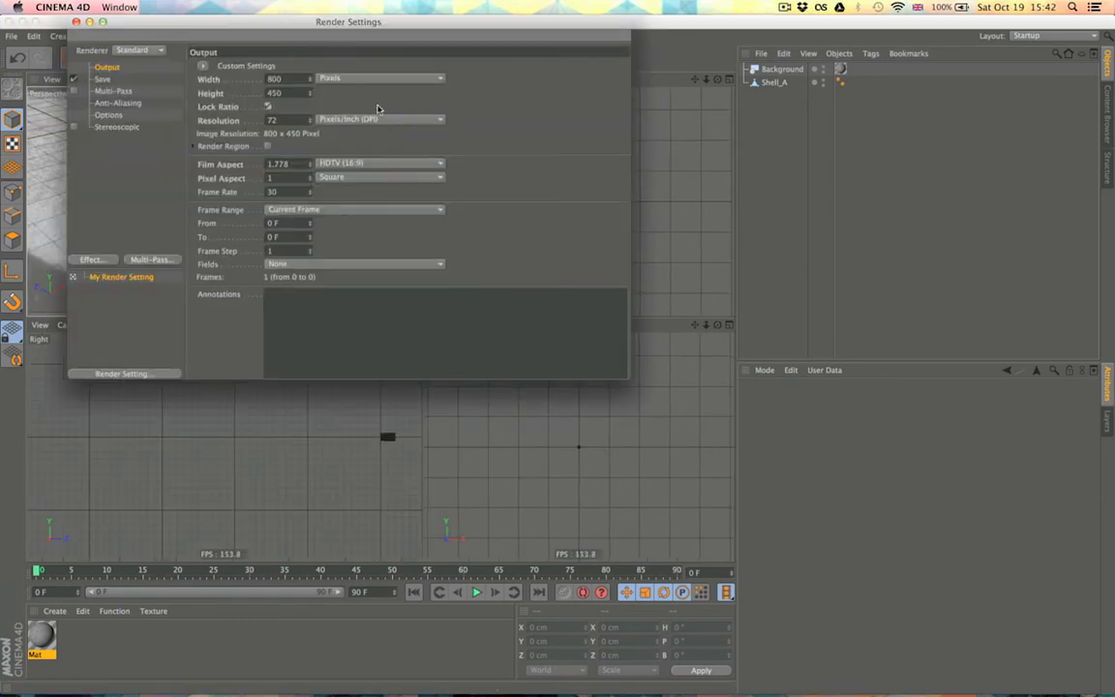
key("super+w")
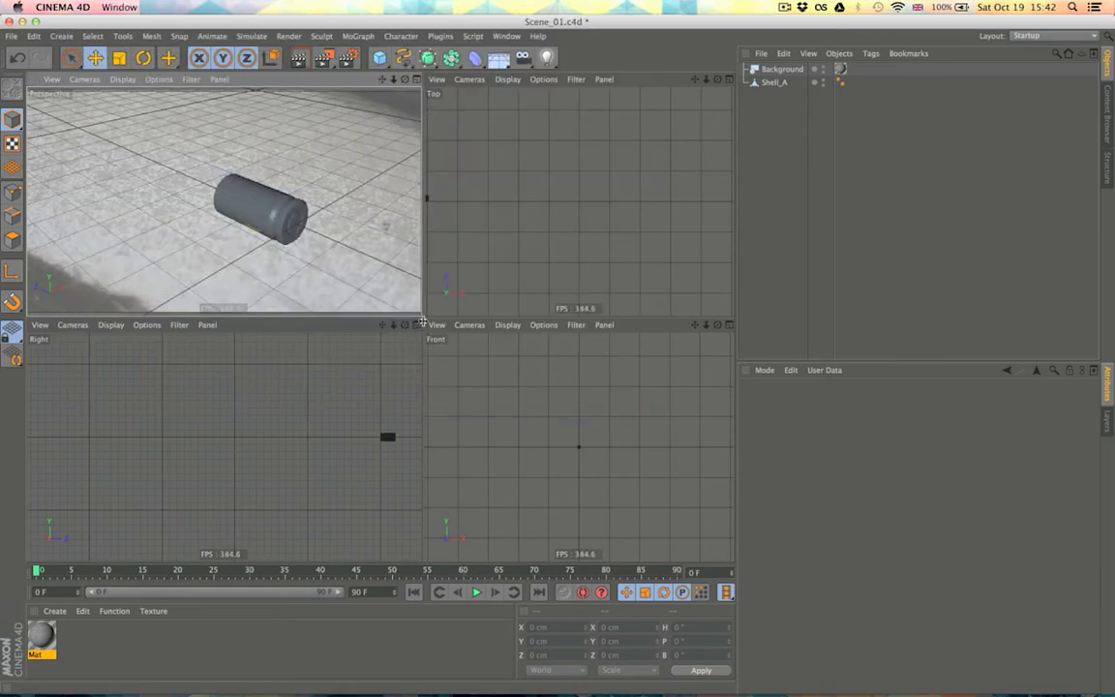
left_click_drag(424, 320, 508, 388)
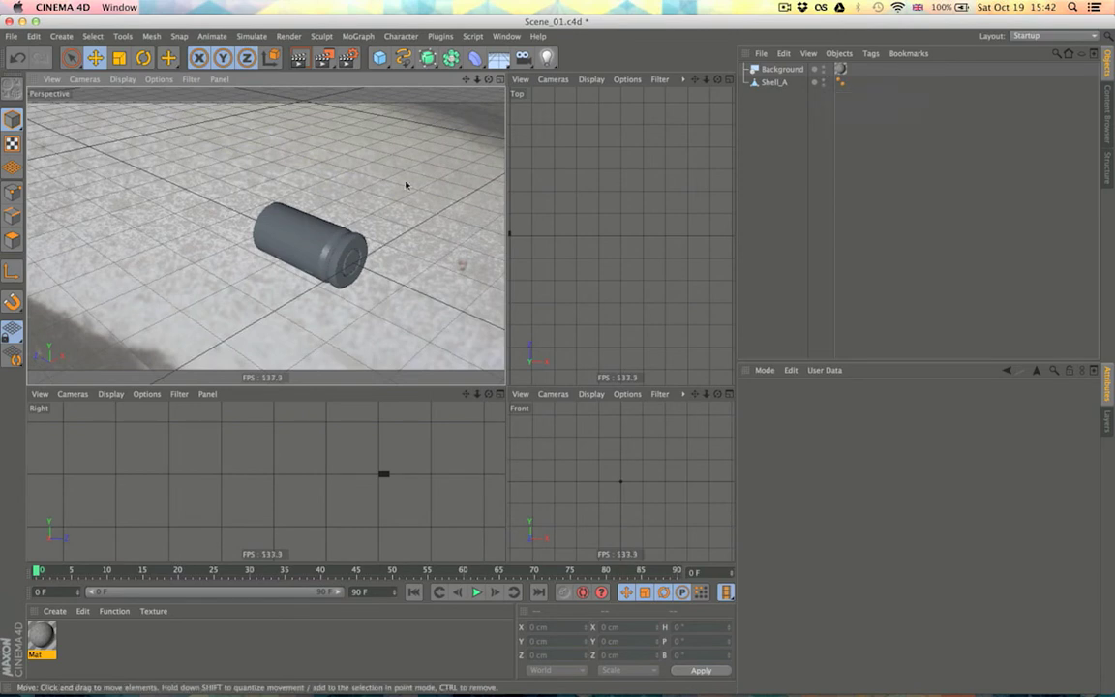
Step: Hide Shell_A in the viewports and add a Cube primitive
left_click(822, 80)
left_click(822, 81)
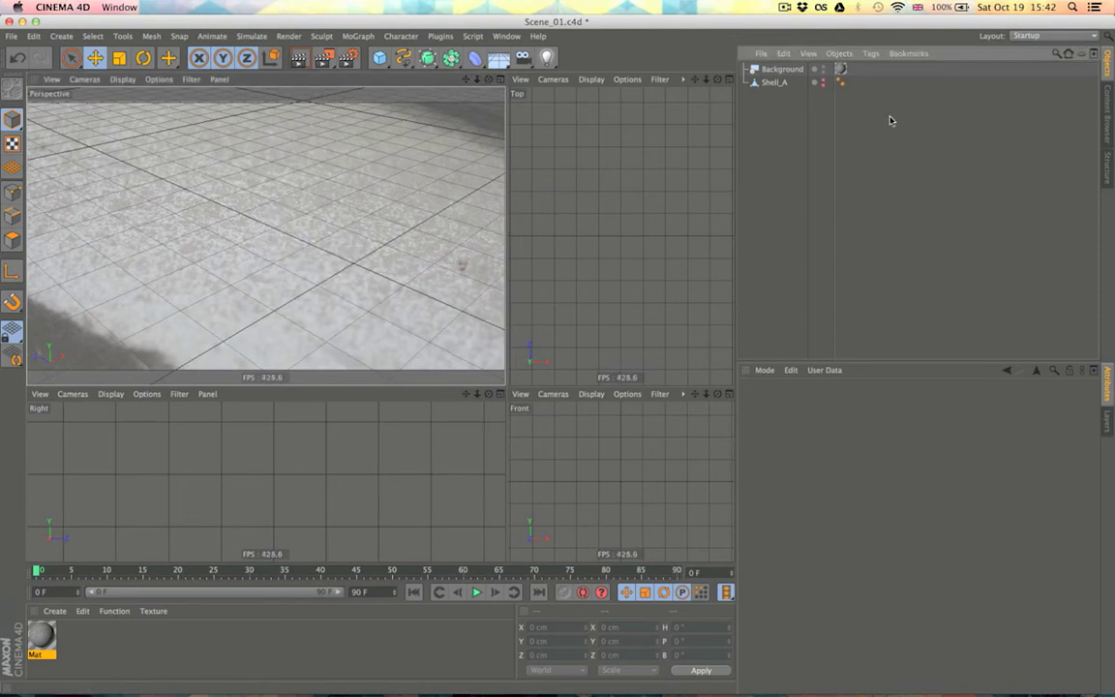
left_click(380, 58)
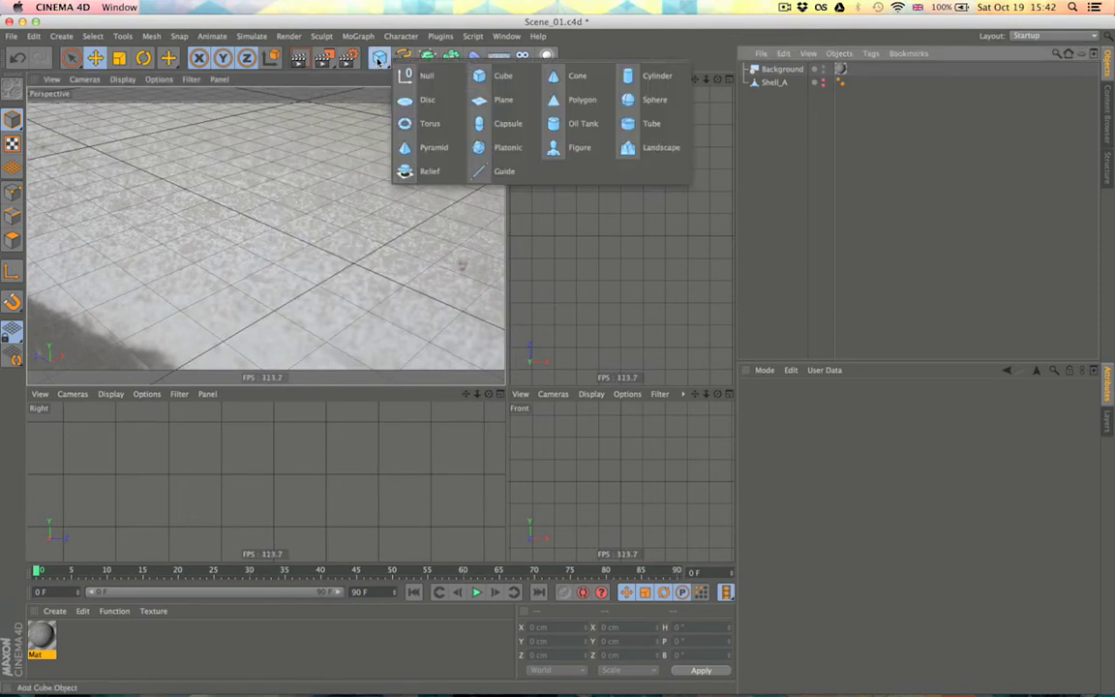
left_click(528, 75)
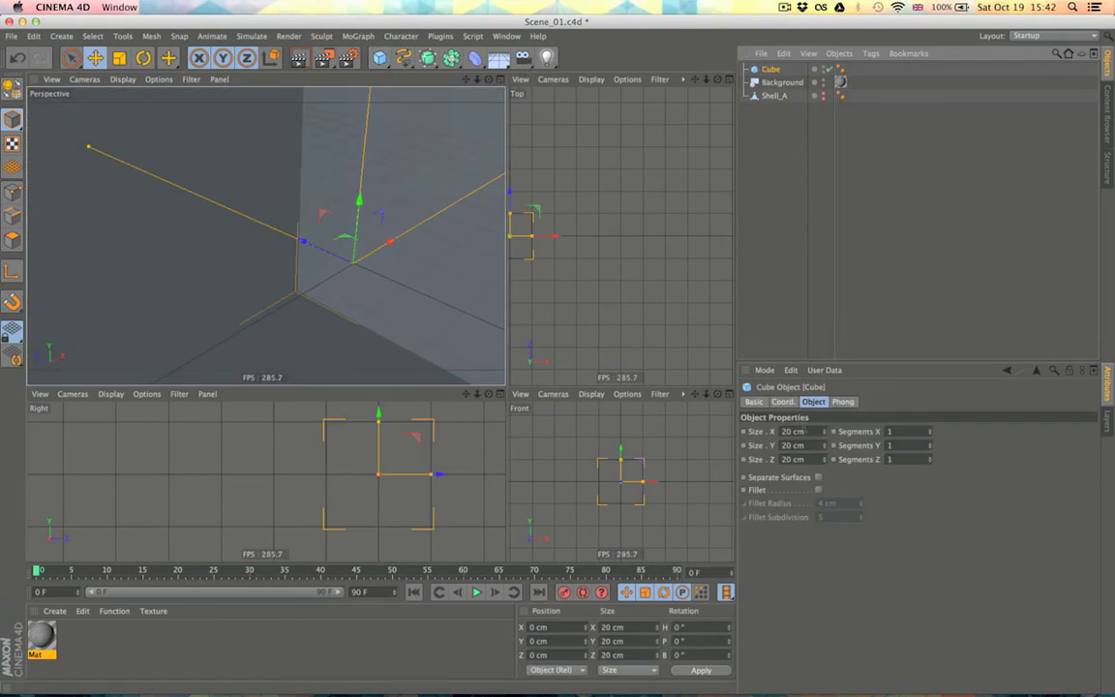
Step: Size the Cube to X 100, Y 10, Z 28 cm
left_click(793, 459)
type("28")
key("Return")
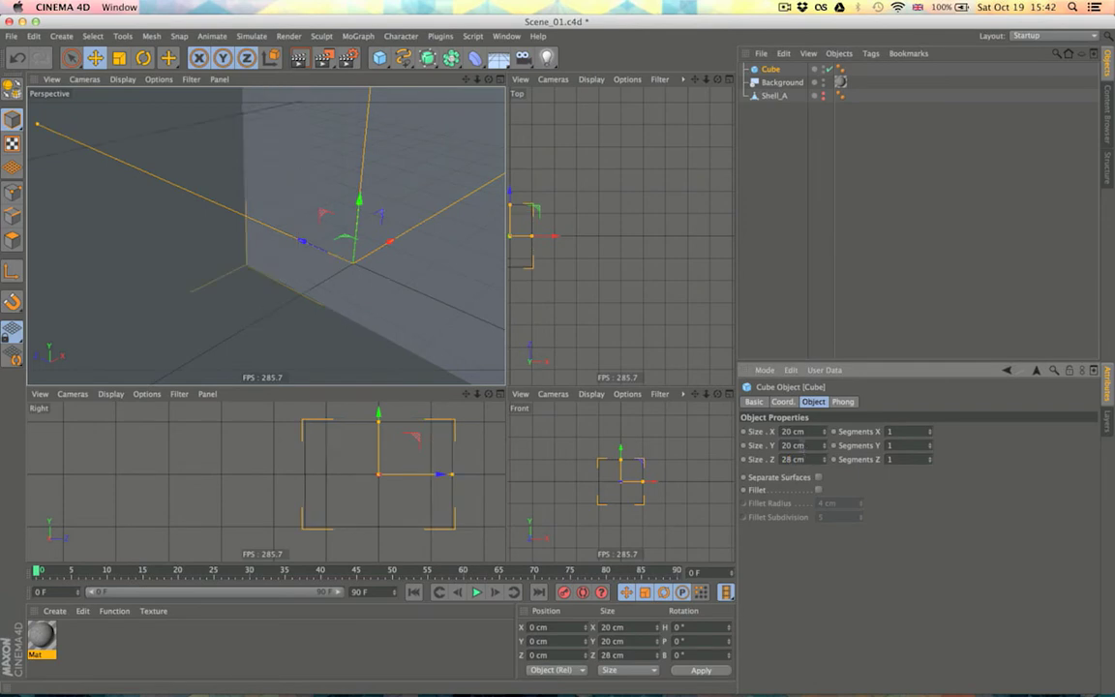
left_click(799, 445)
type("15")
key("Return")
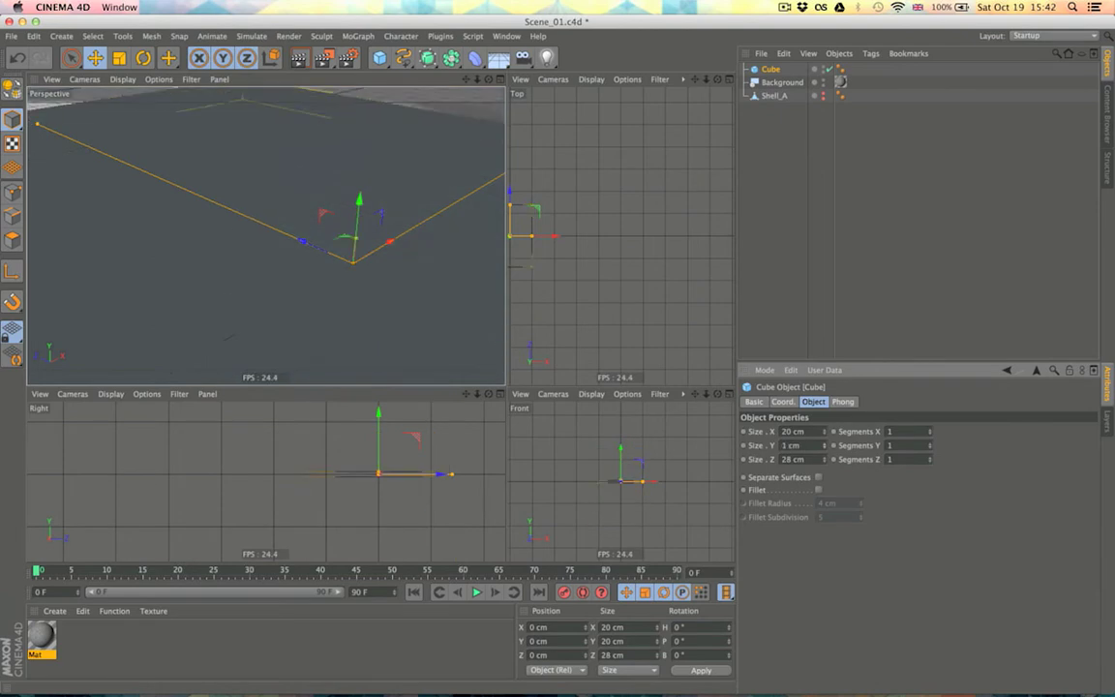
key("Down")
key("Down")
key("Down")
key("Down")
key("Down")
key("Down")
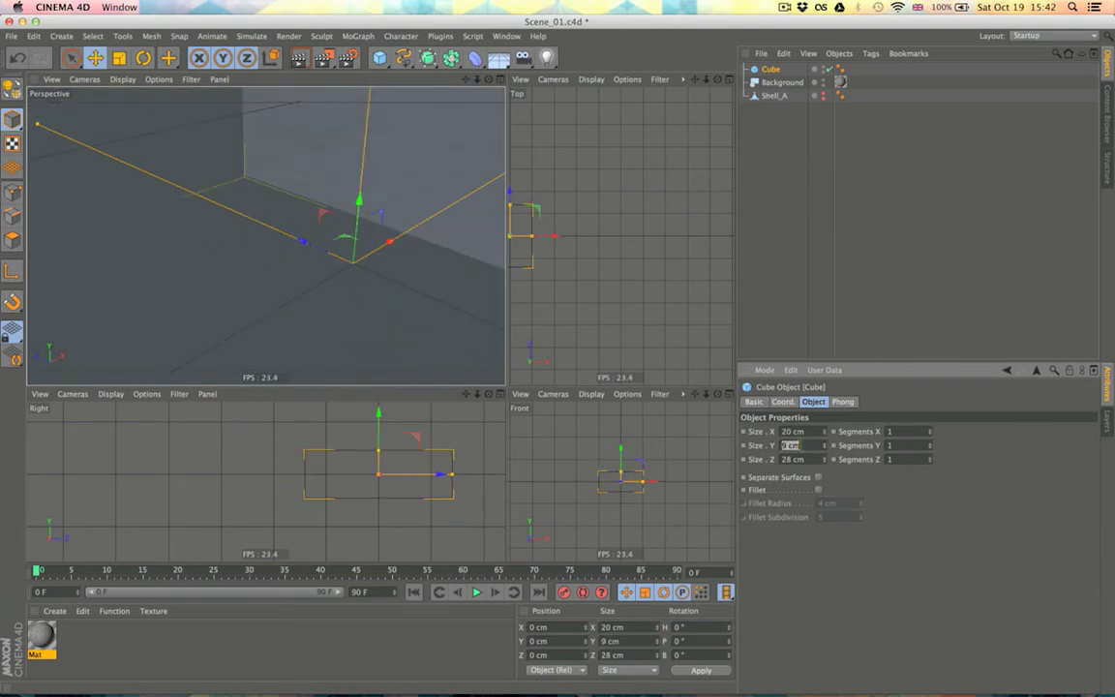
key("Up")
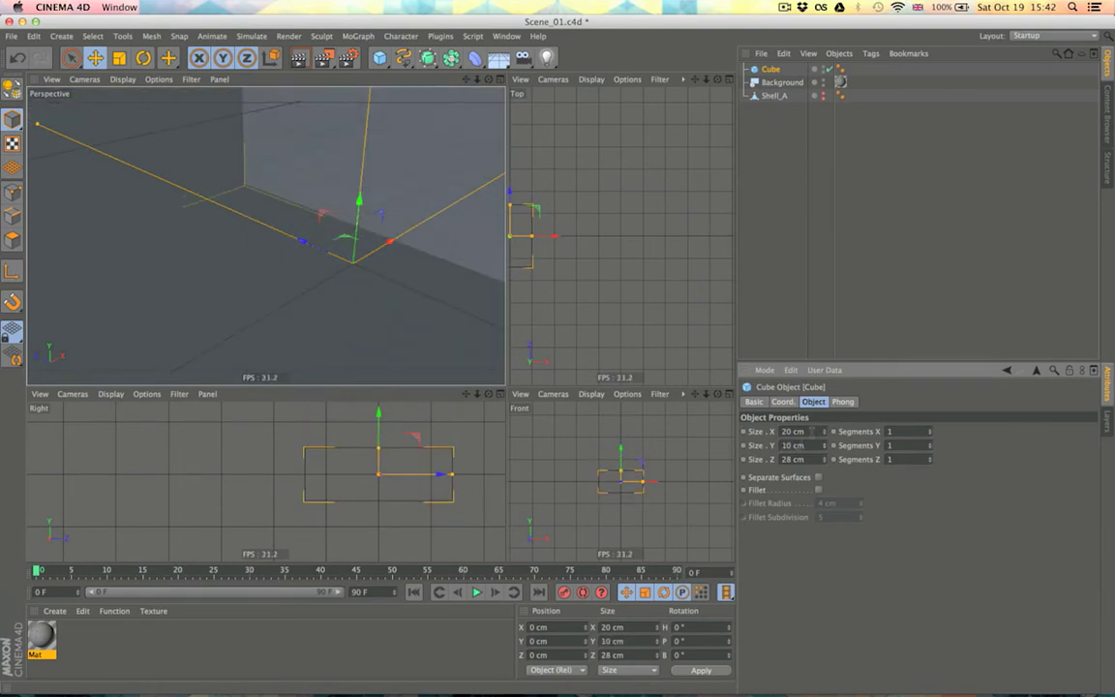
left_click(810, 432)
type("100")
key("Return")
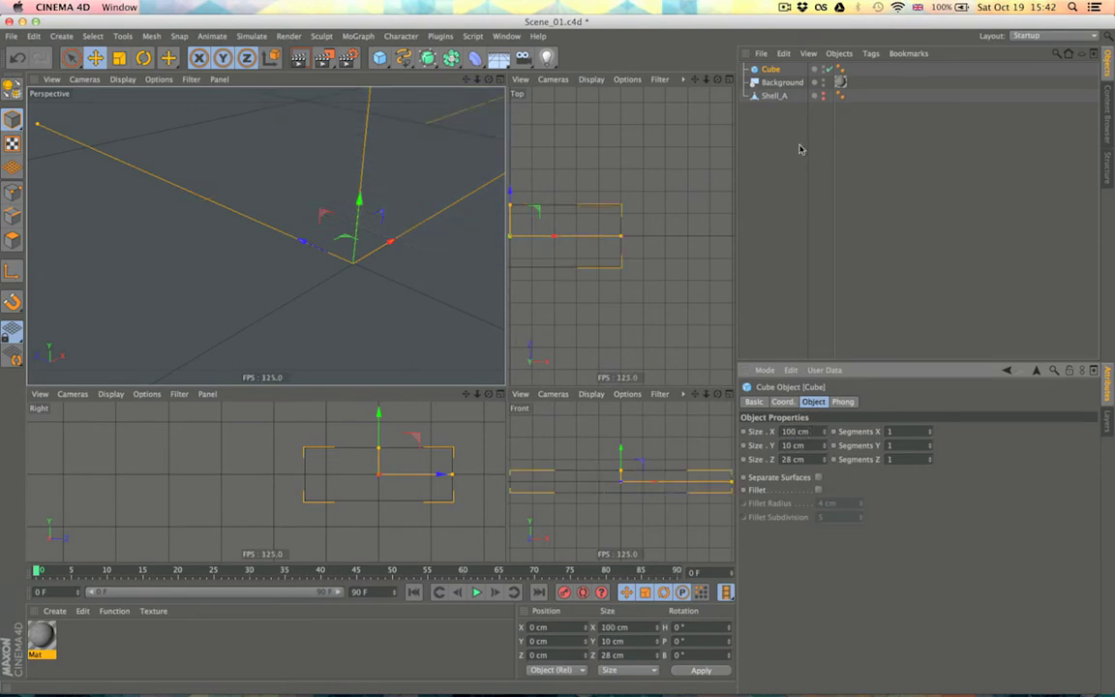
Step: Try different perspective display modes, ending on shaded display showing the floor plate
left_click(138, 81)
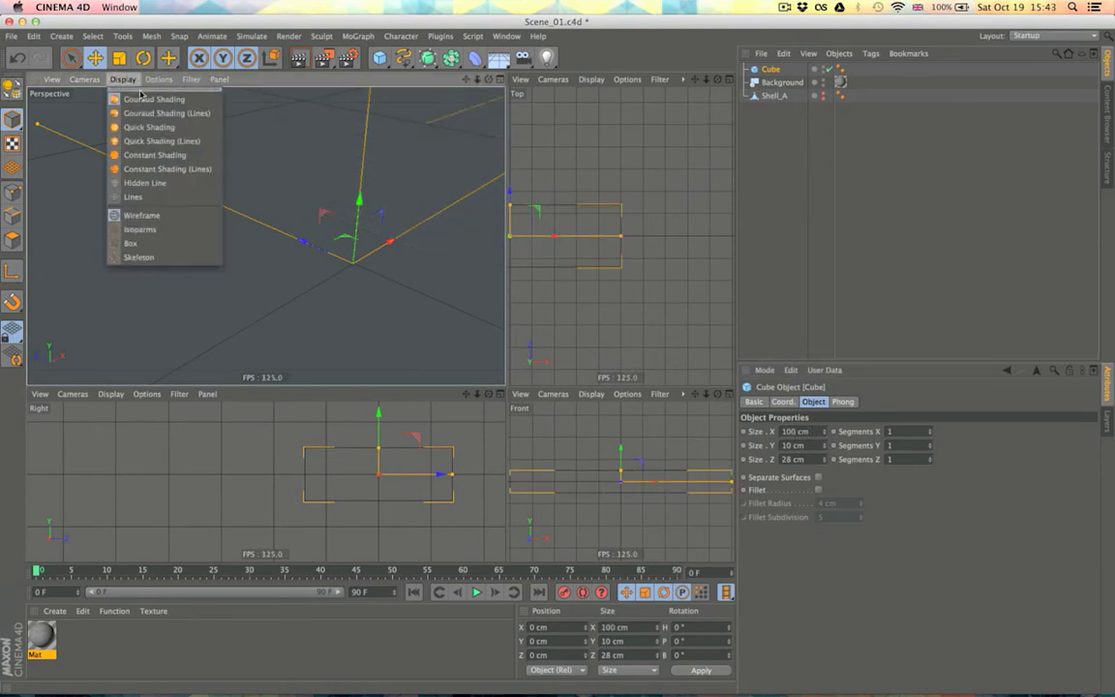
left_click(153, 200)
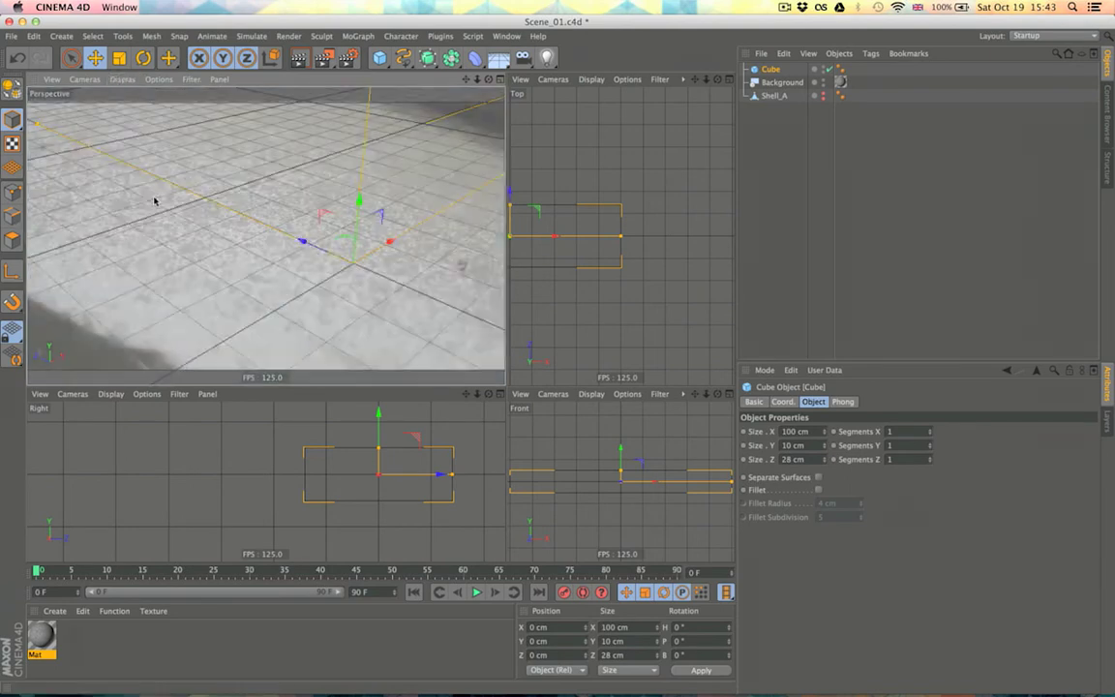
left_click(121, 79)
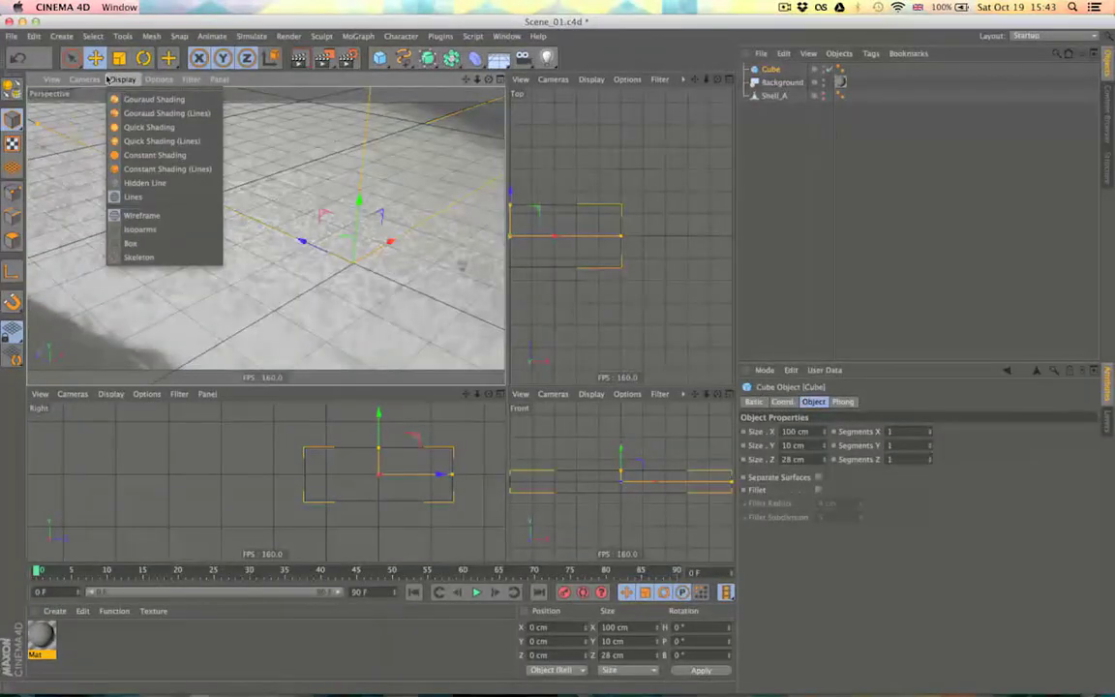
left_click(133, 183)
left_click(116, 80)
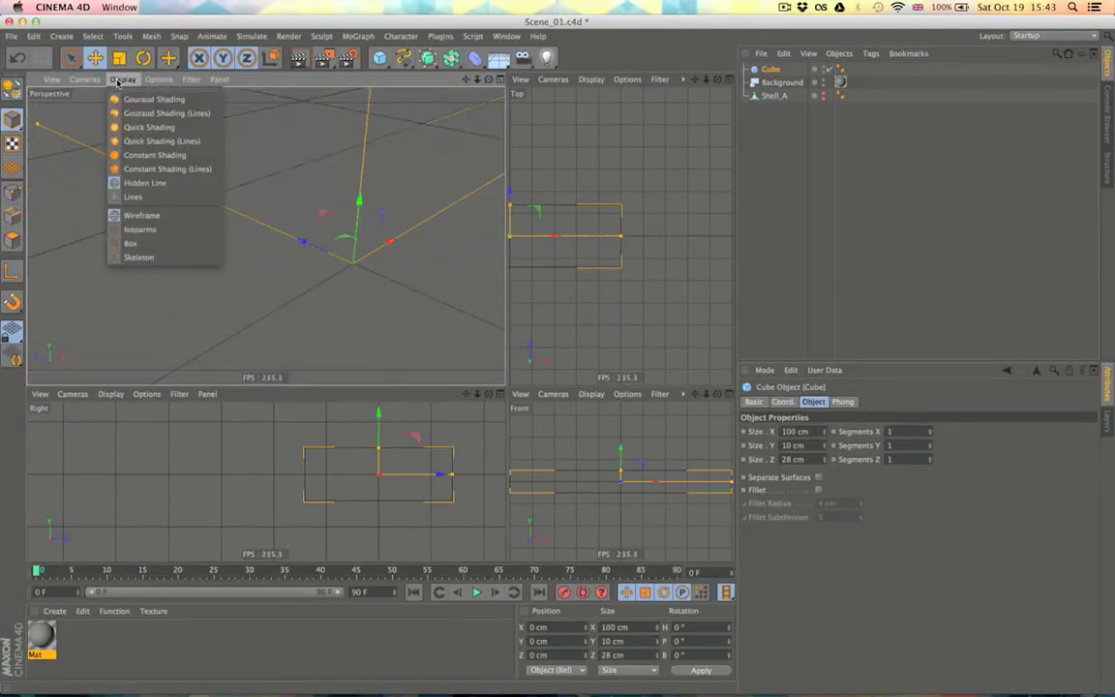
left_click(130, 198)
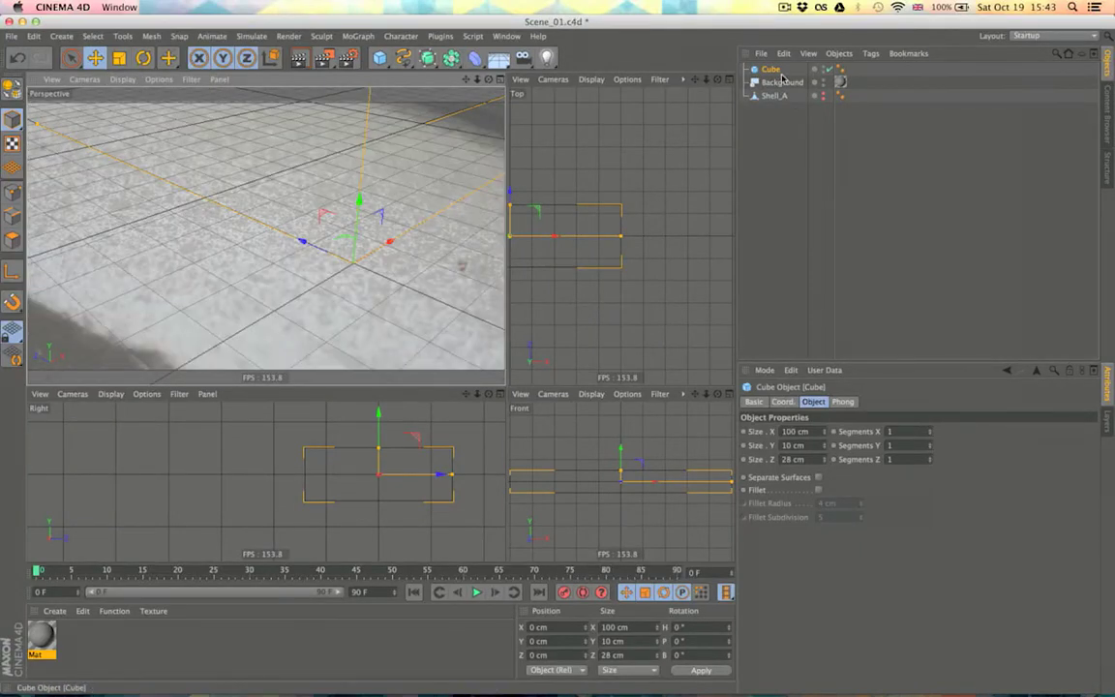
Step: Turn on the Cube's Use Color and set its display colour to red
left_click(753, 401)
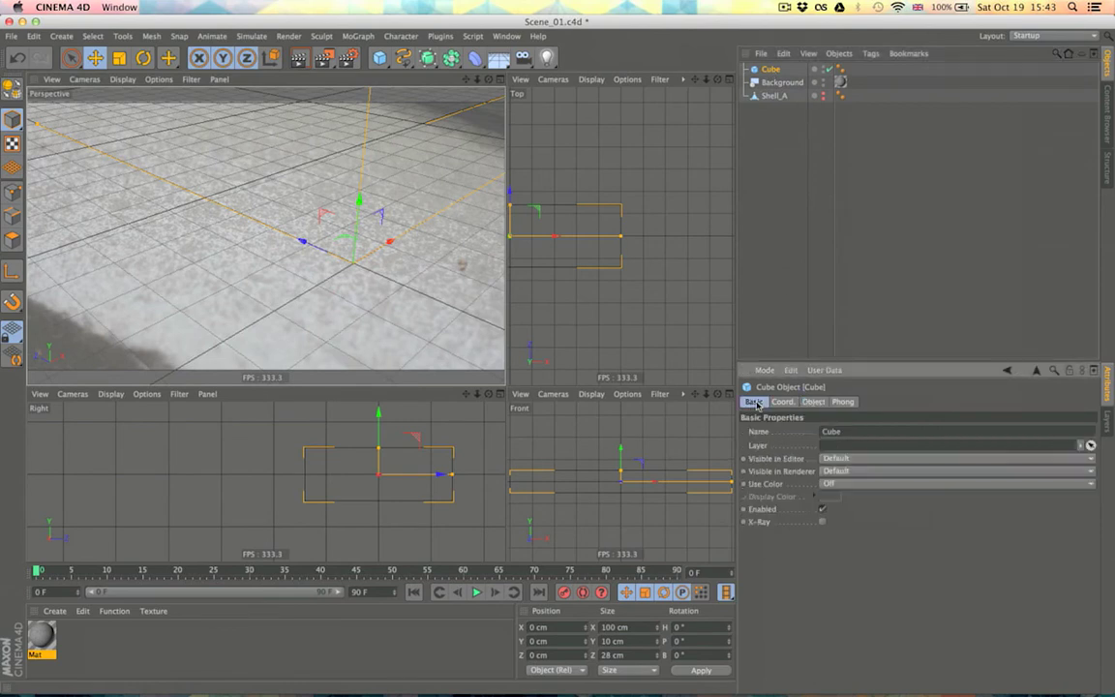
left_click(828, 483)
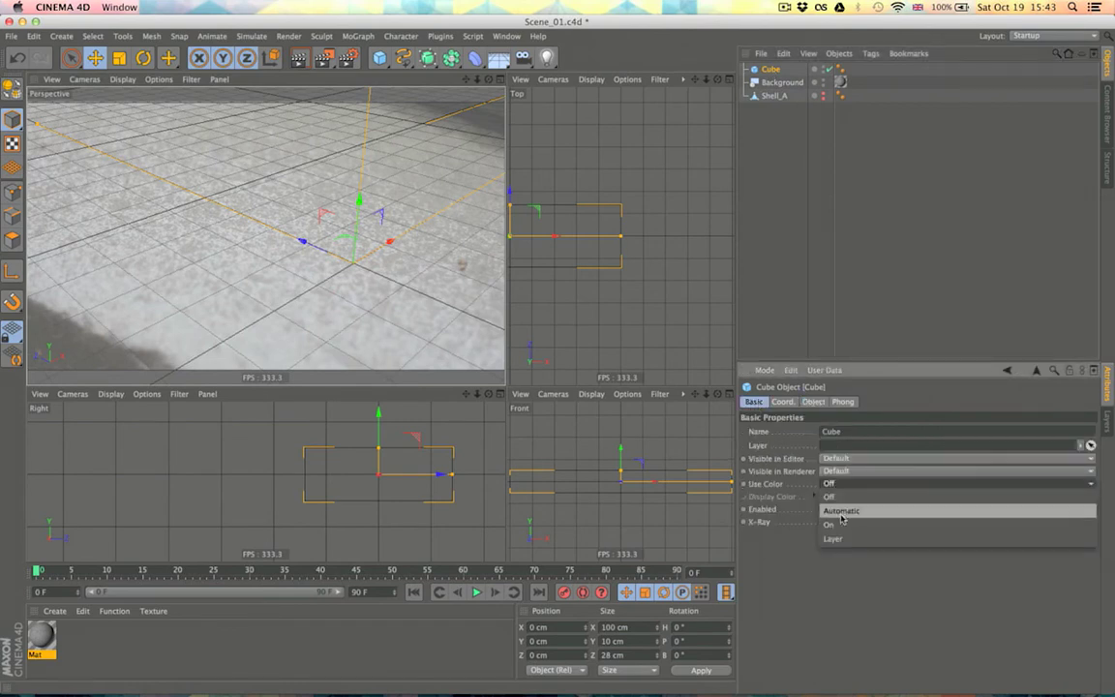
left_click(838, 487)
left_click(830, 495)
left_click(842, 465)
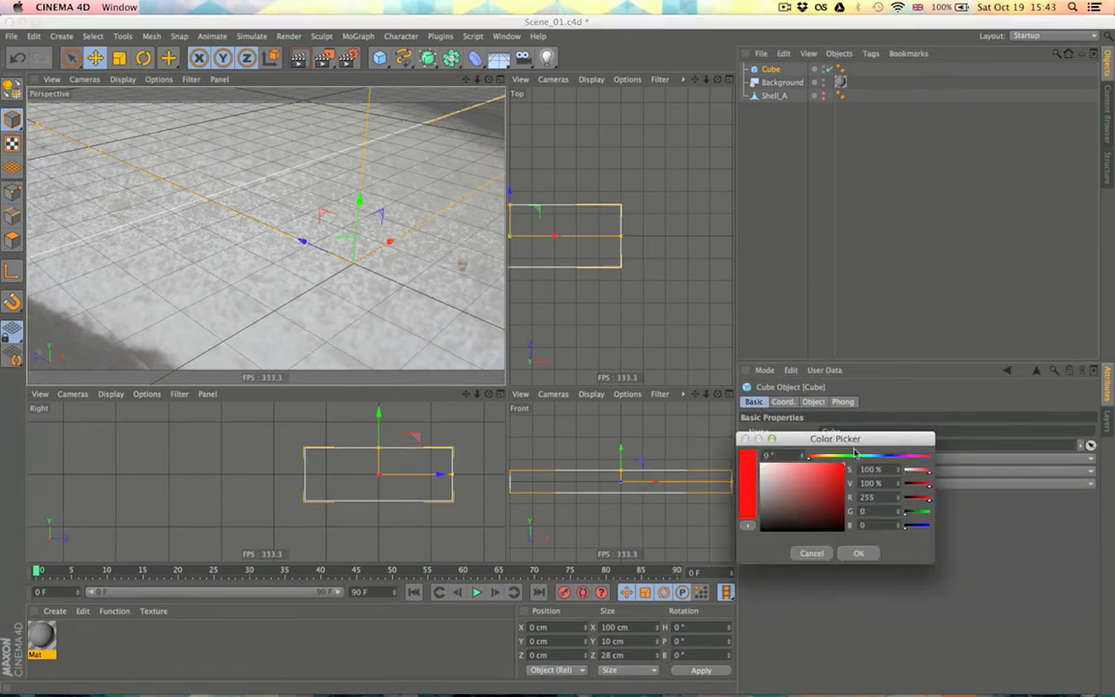
left_click(853, 552)
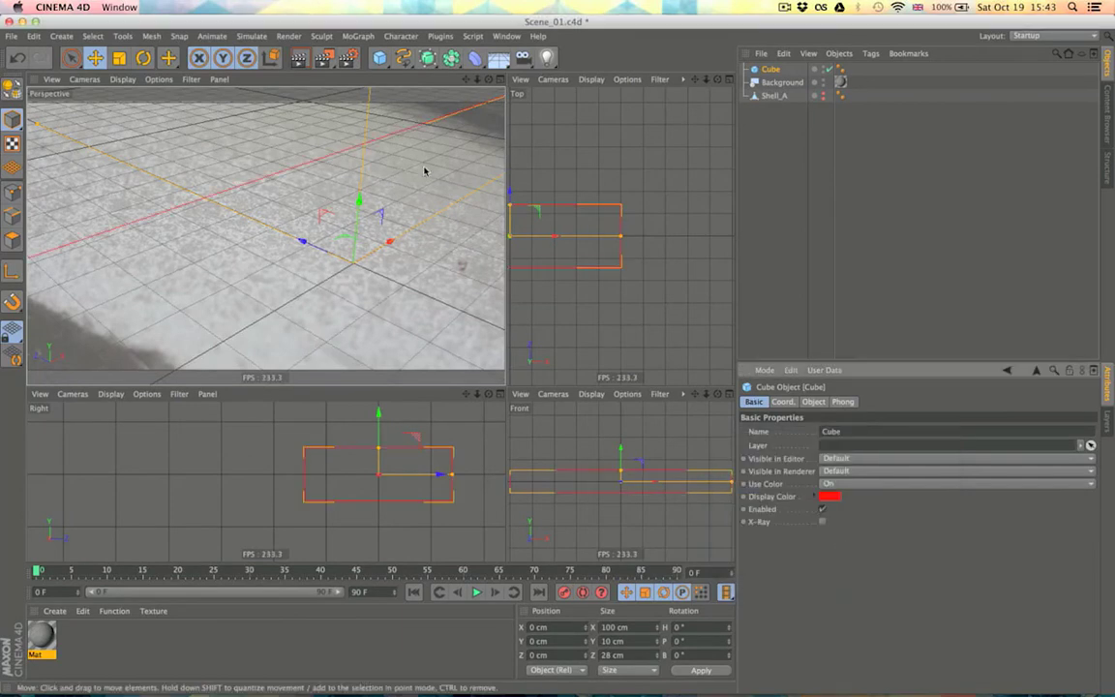
left_click(814, 117)
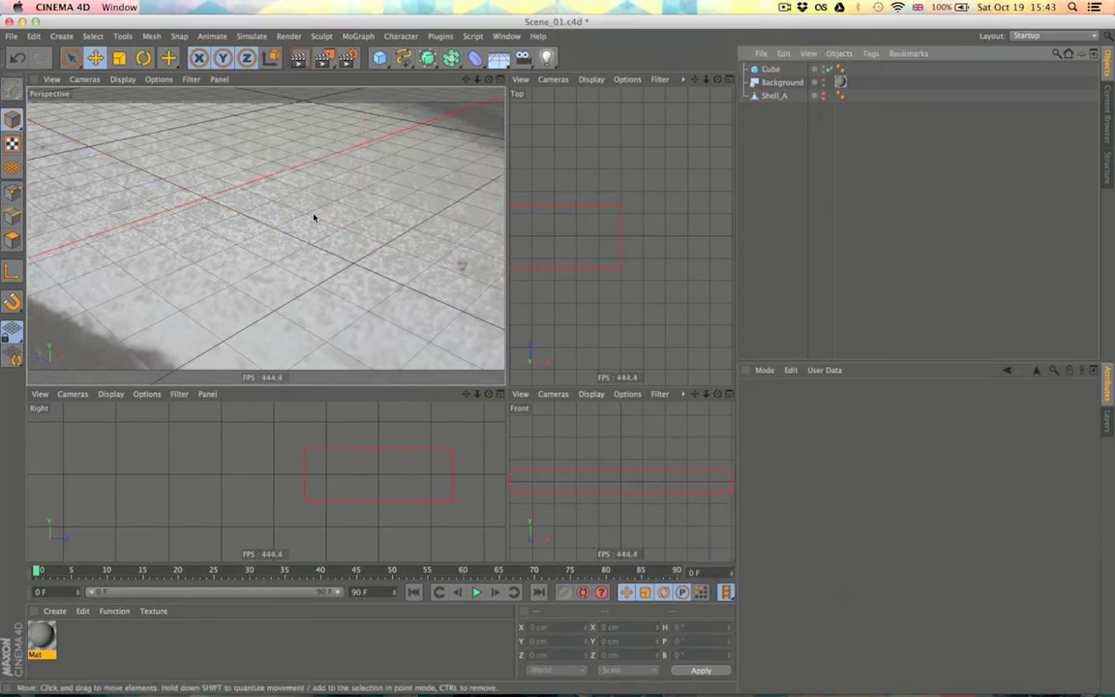
Step: Duplicate the Cube as Cube.1 and move it 28 cm forward in Z
left_click(769, 68)
key("ctrl+c")
key("ctrl+v")
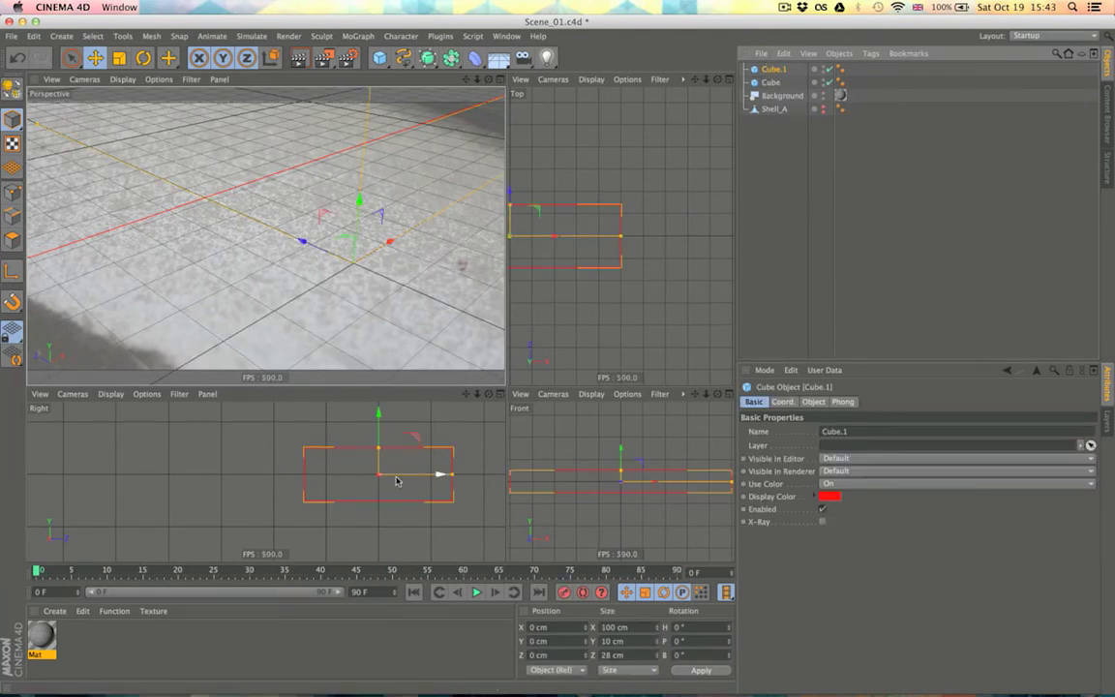
scroll(583, 278, "down", 2)
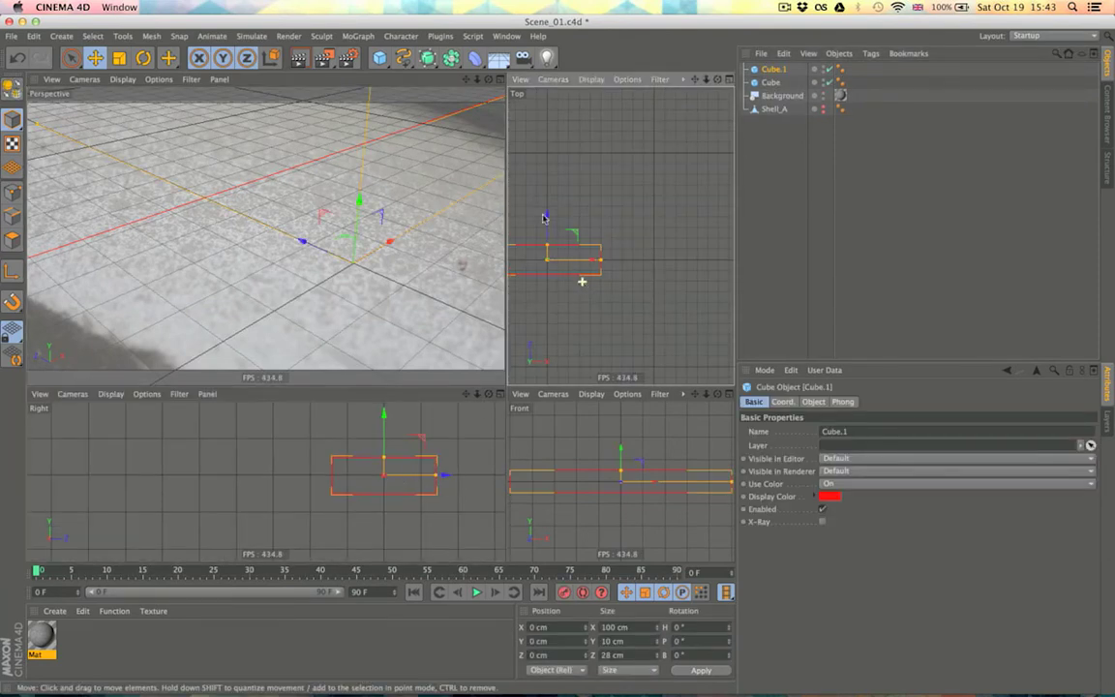
left_click_drag(547, 207, 547, 174)
double_click(554, 654)
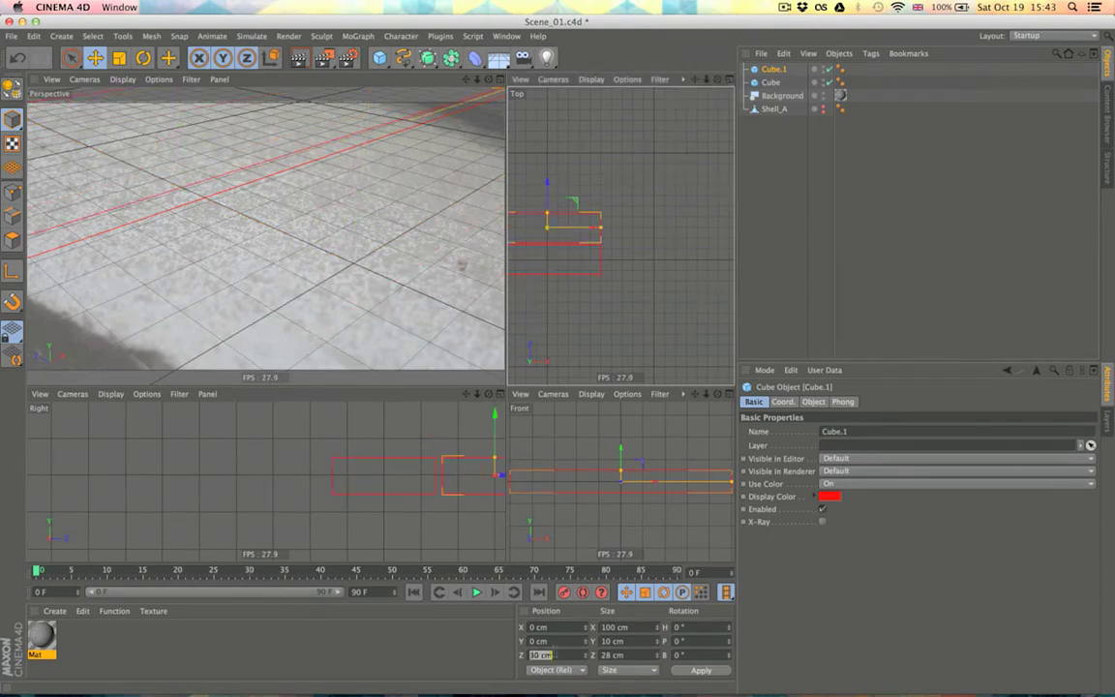
type("28")
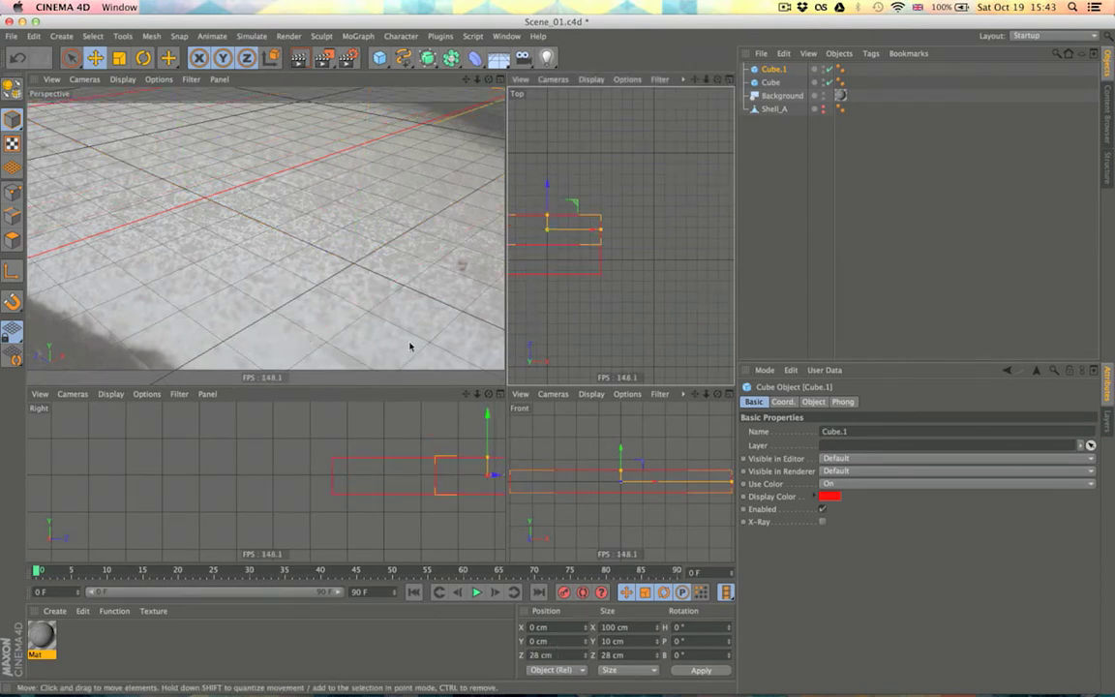
Step: Raise Cube.1 to Y 10 cm, then select both cubes
left_click_drag(490, 412, 486, 386)
double_click(548, 640)
type("10")
key("Return")
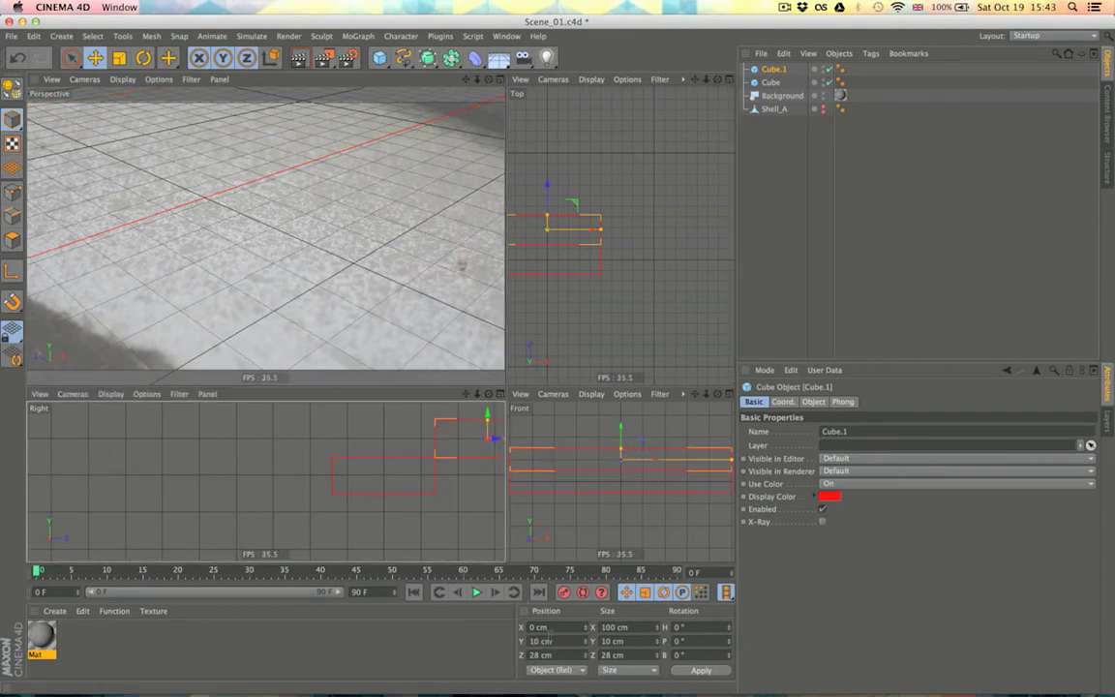
left_click(803, 144)
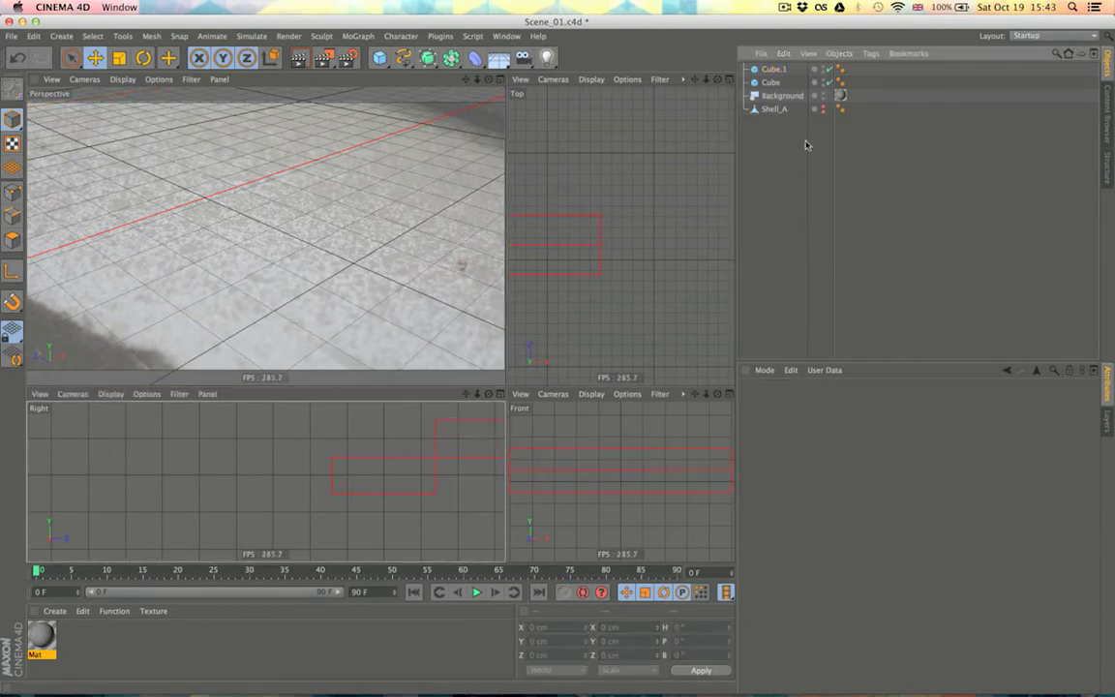
left_click(772, 81)
left_click(773, 69, "ctrl")
Step: Add a Camera and inspect its Object and Physical tabs, leaving projection unchanged
left_click(803, 179)
left_click_drag(522, 58, 566, 71)
left_click(880, 402)
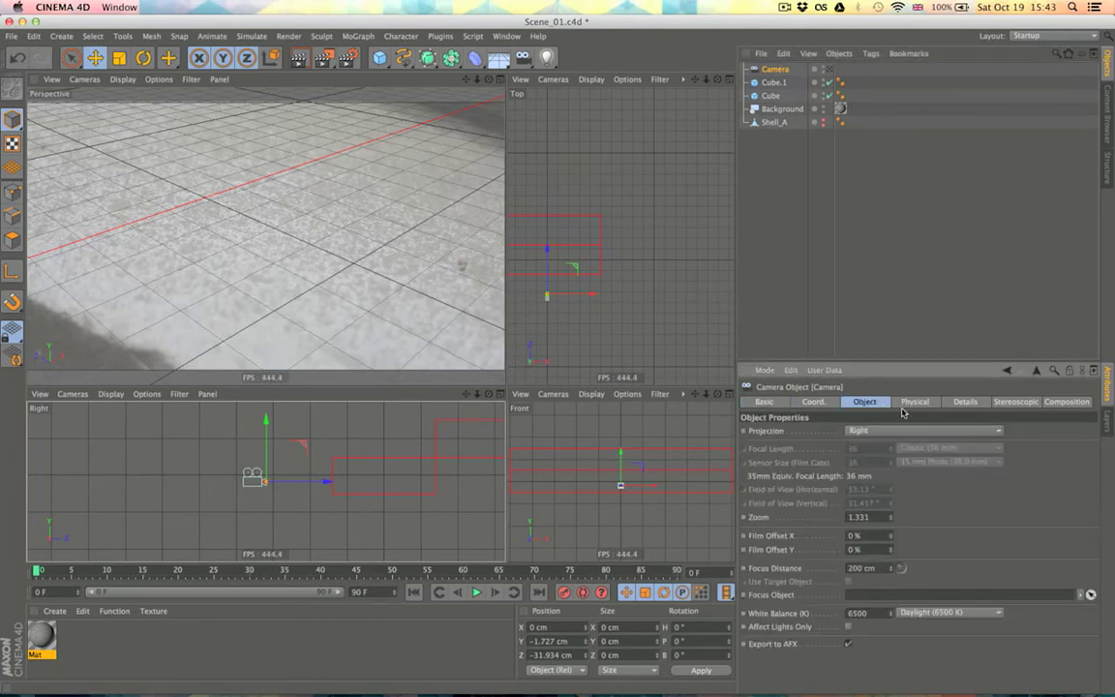
left_click(914, 402)
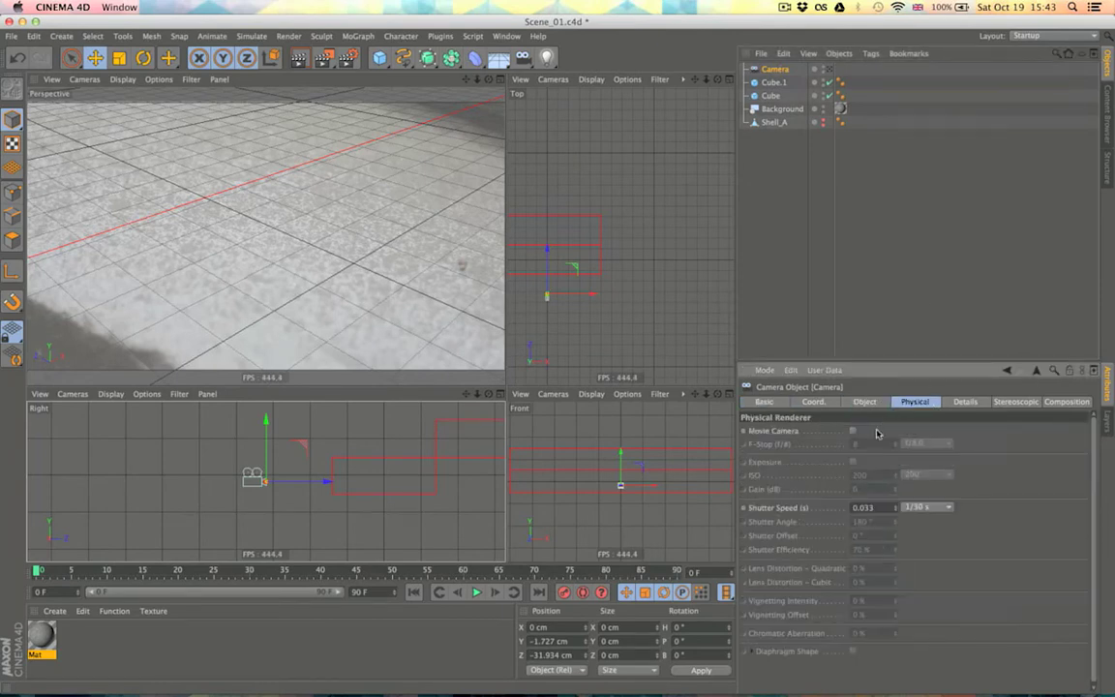
left_click(871, 403)
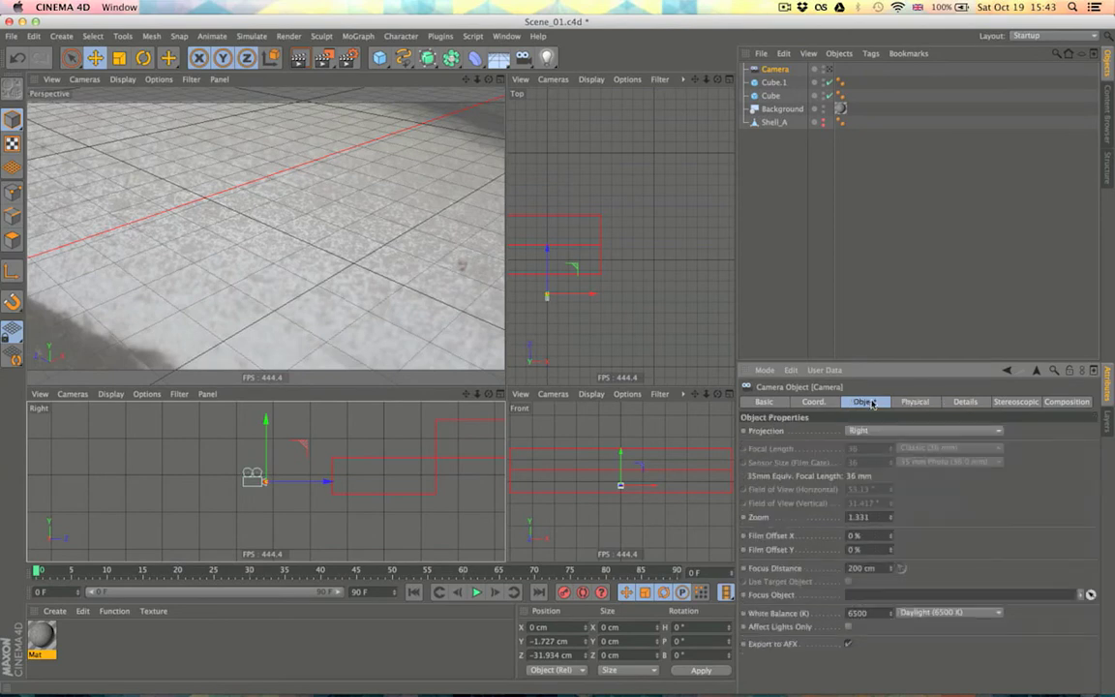
left_click(860, 431)
left_click(803, 432)
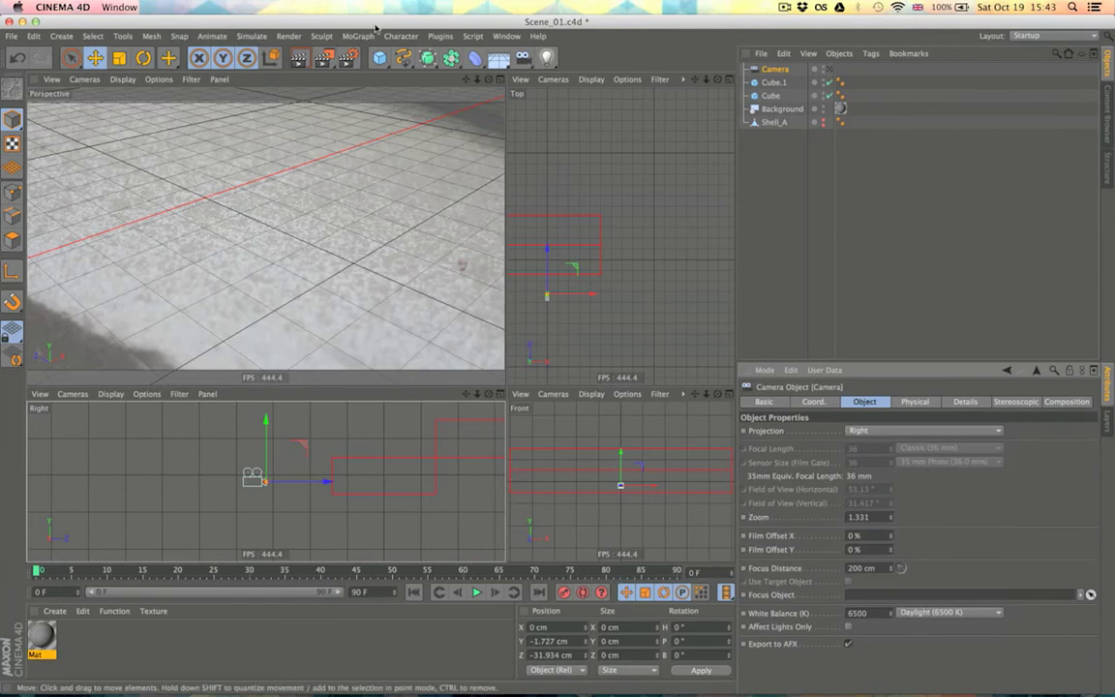
Step: Switch the renderer to Physical in Render Settings
left_click(348, 59)
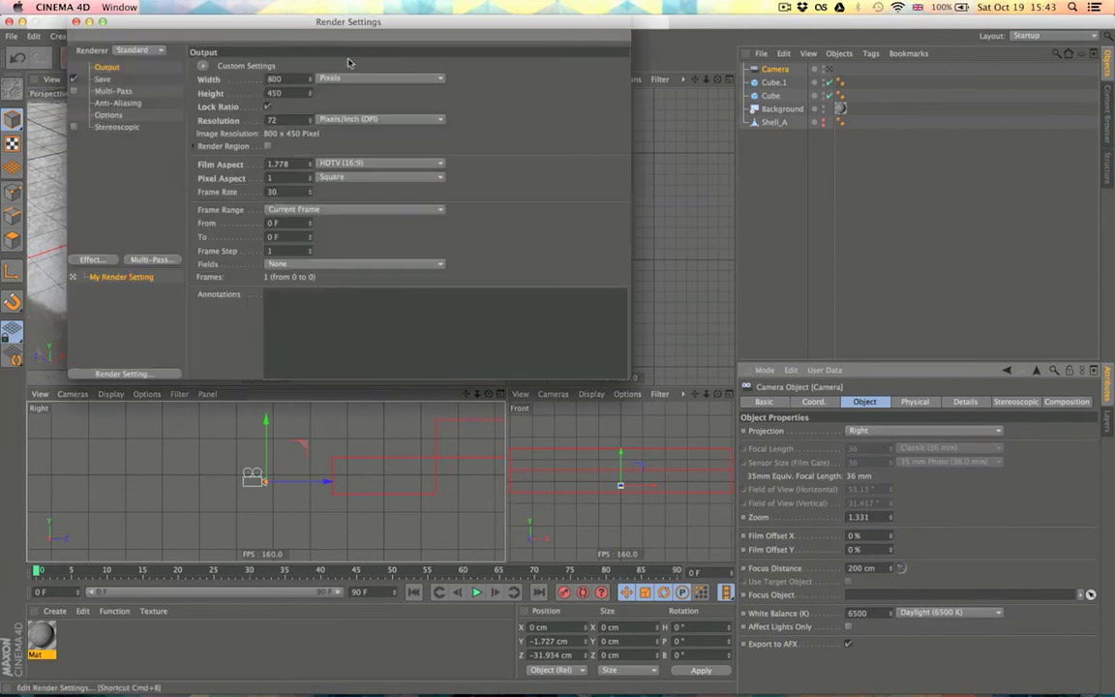
left_click(90, 259)
left_click(140, 47)
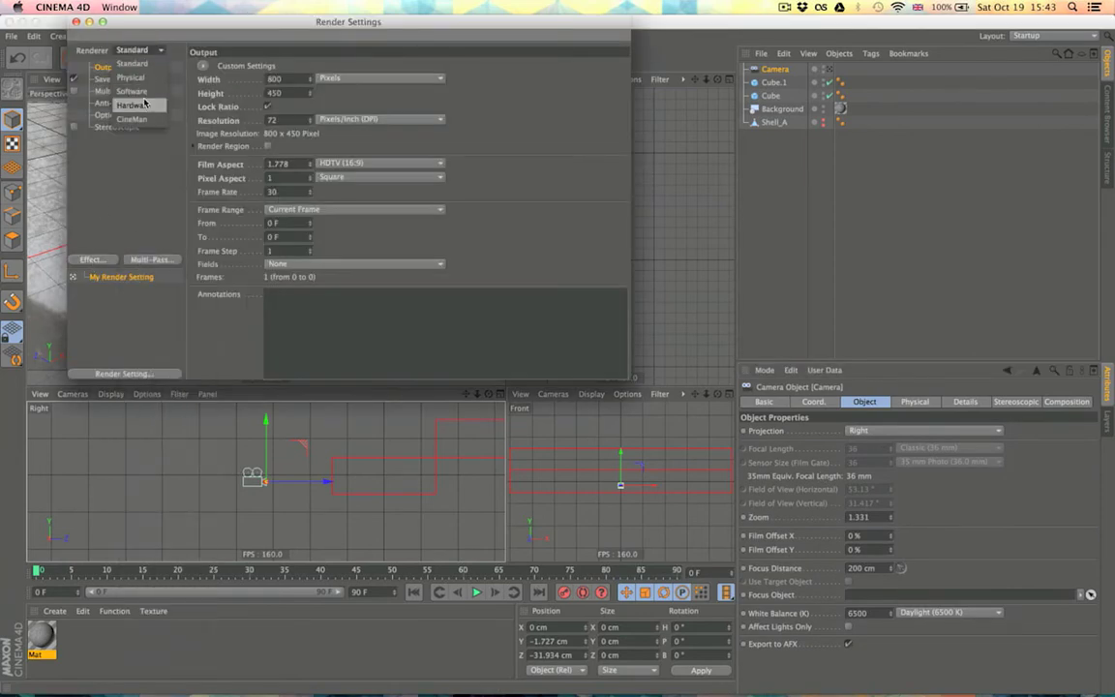
left_click(126, 69)
left_click(76, 21)
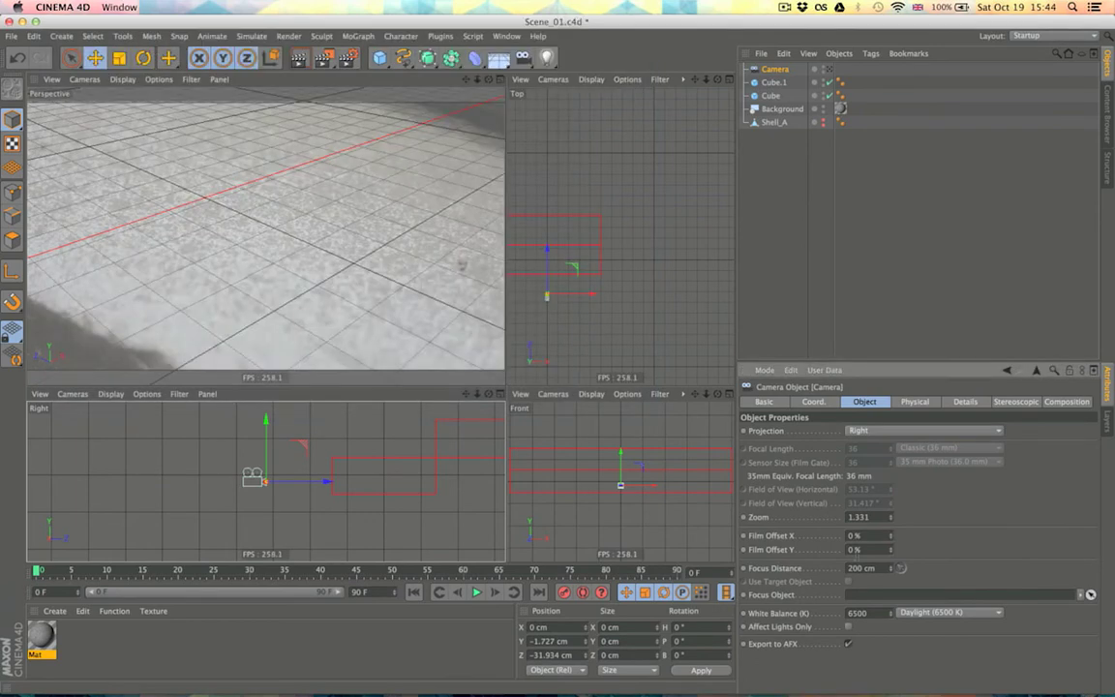
Step: Browse the camera's Physical, Details and Object settings without changing projection
left_click(915, 402)
left_click(958, 402)
left_click(914, 402)
left_click(862, 403)
left_click(877, 433)
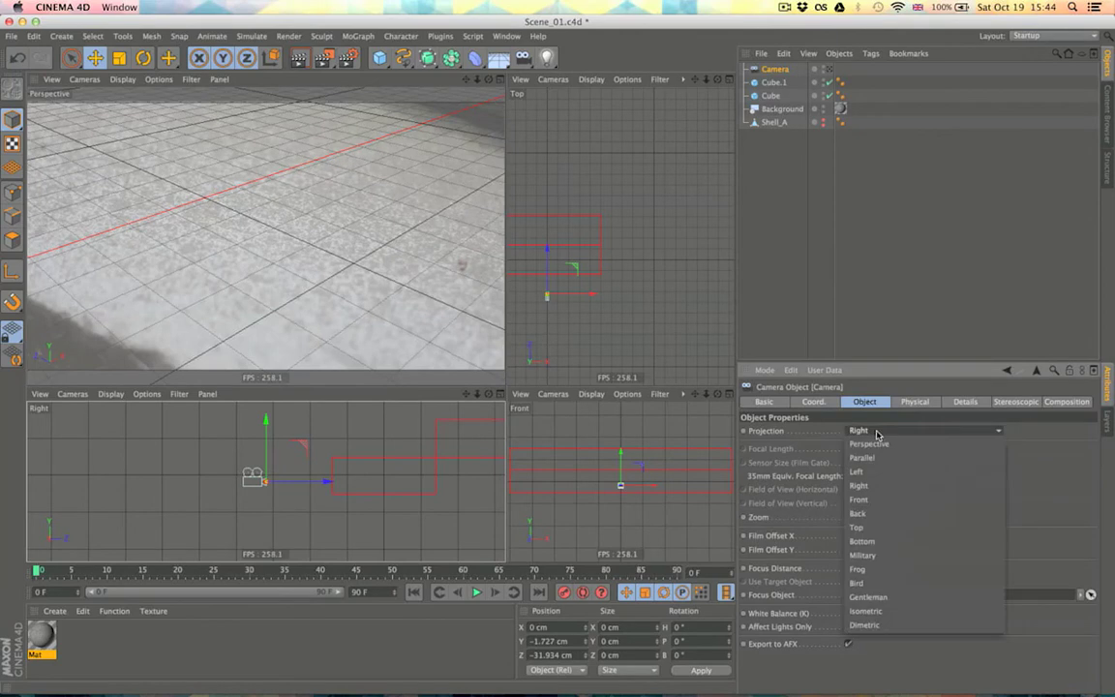
left_click(876, 432)
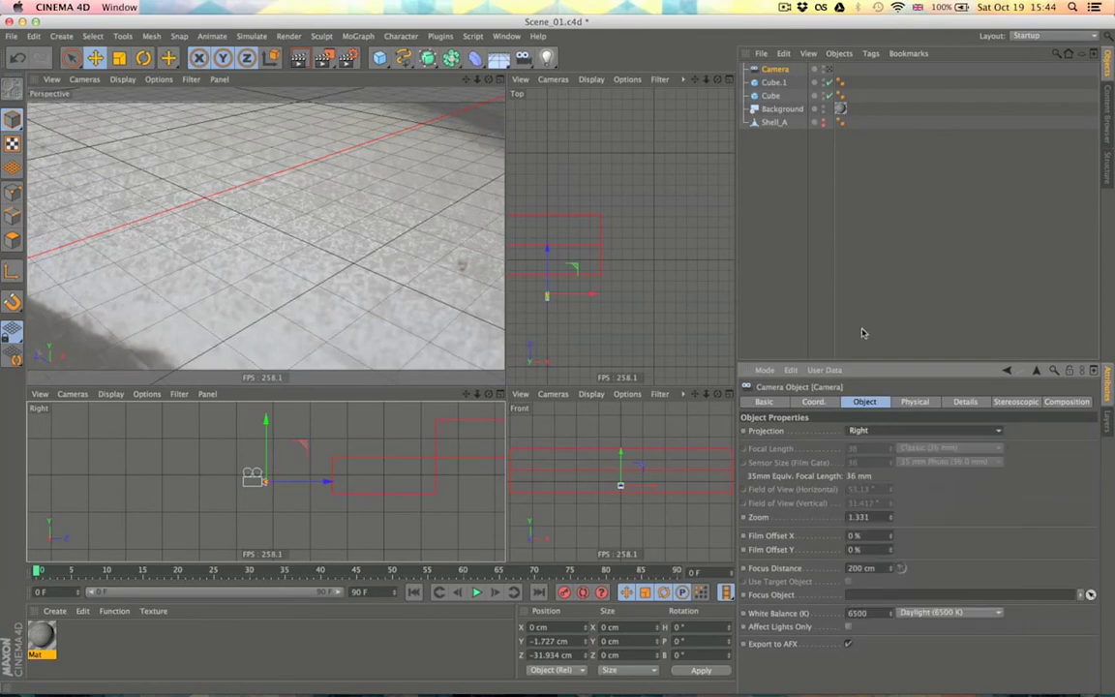
Step: Toggle viewing through the camera, then replace it with a new camera at the perspective viewpoint
left_click(834, 70)
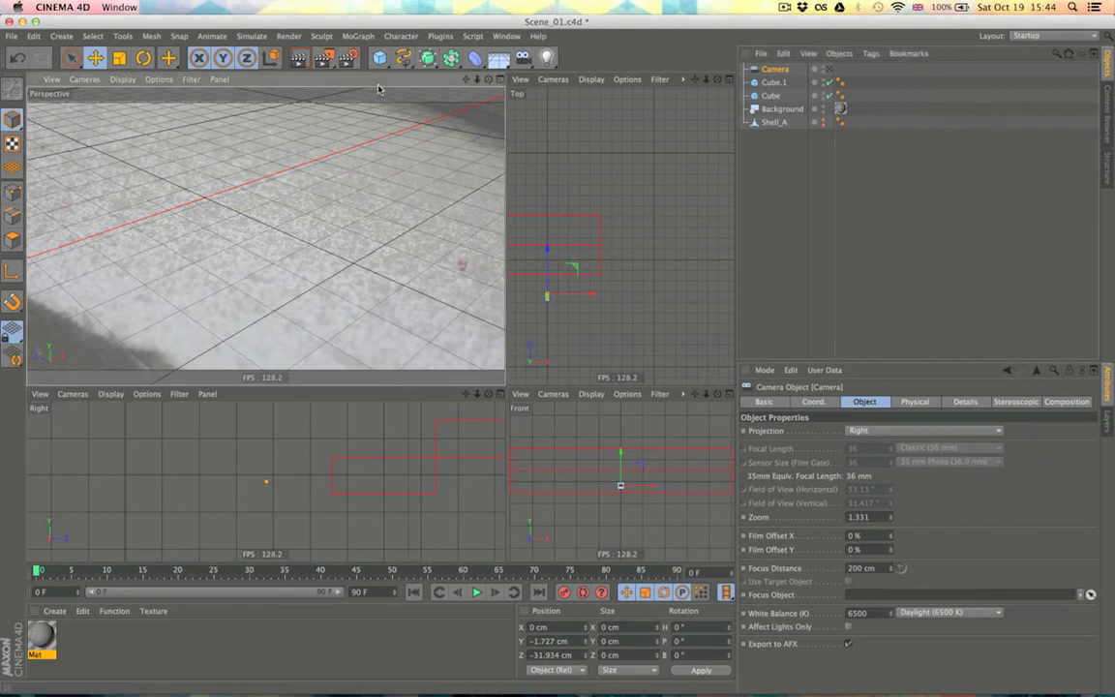
left_click(829, 70)
left_click(830, 73)
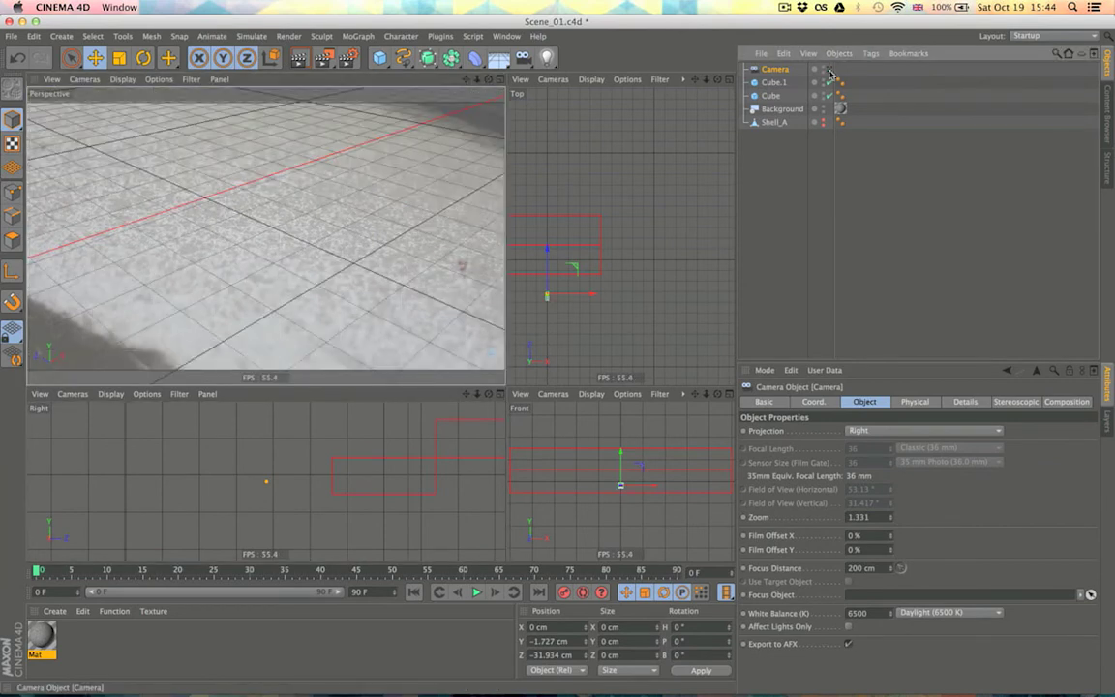
left_click(829, 73)
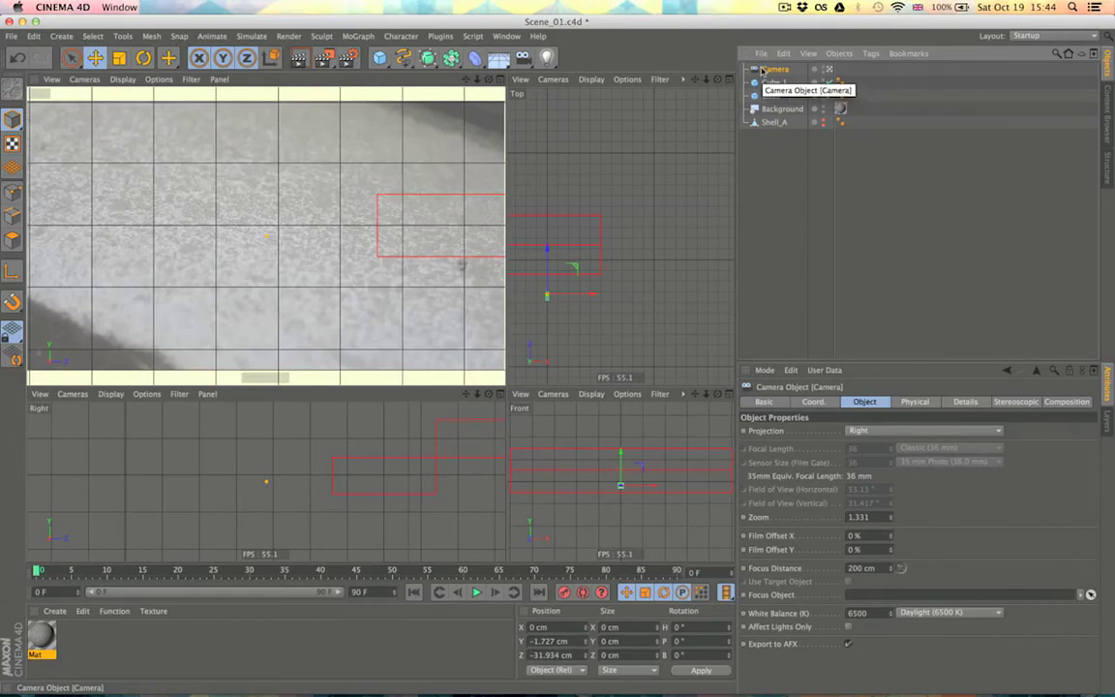
key("Delete")
left_click_drag(522, 58, 546, 73)
Step: Look through the new camera and set focal length 50 mm and sensor size 22.2 mm
left_click(829, 71)
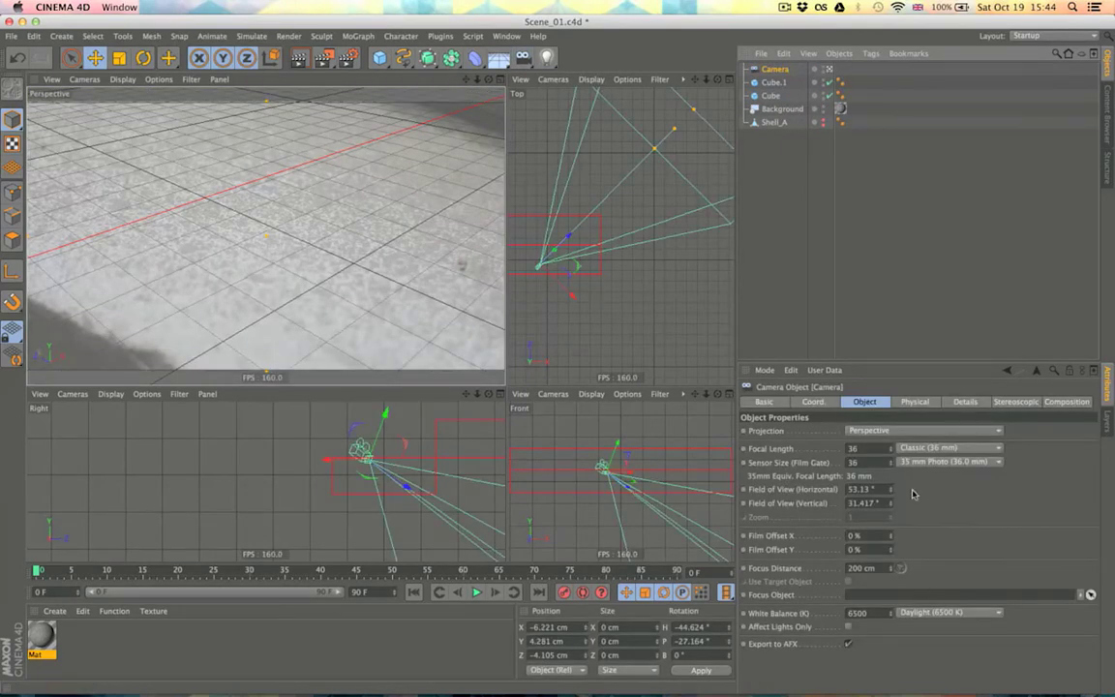
left_click(869, 450)
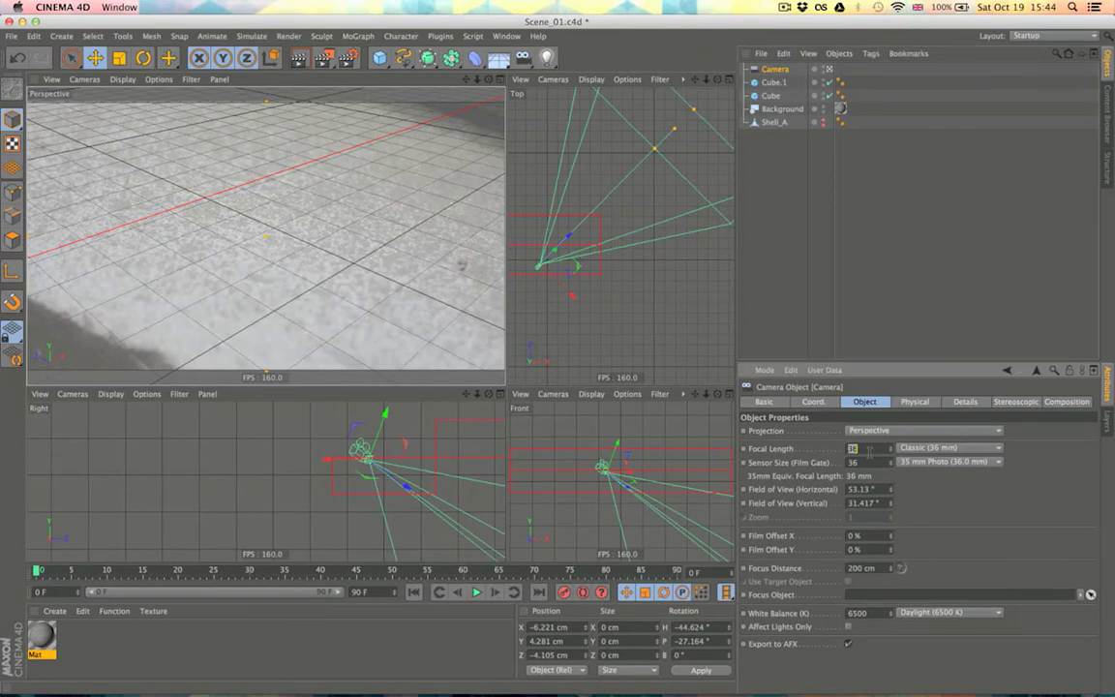
key("Return")
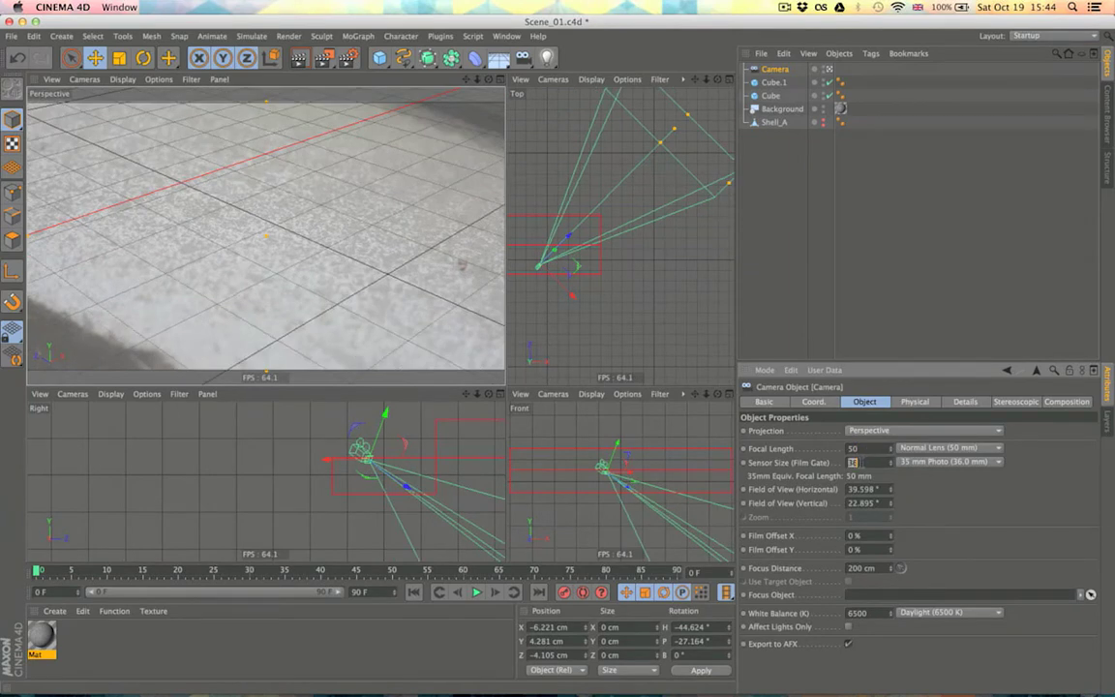
left_click(862, 462)
type("22.2")
key("Return")
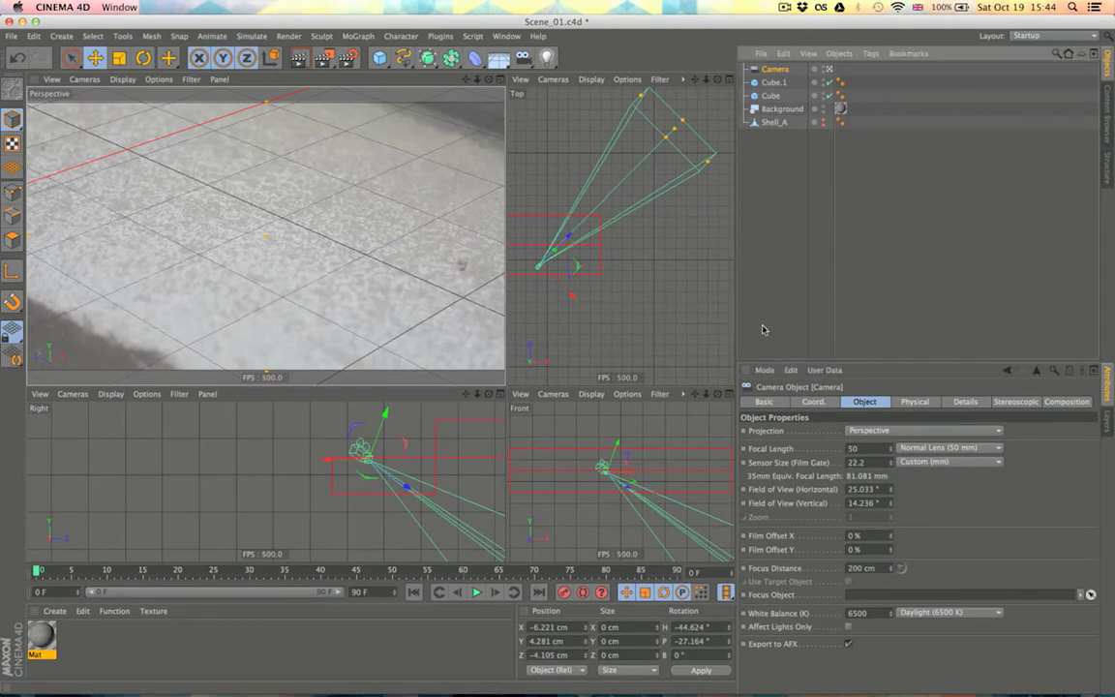
Step: Dolly and orbit the camera closer, re-aiming it toward the backplate floor
scroll(269, 243, "down", 10)
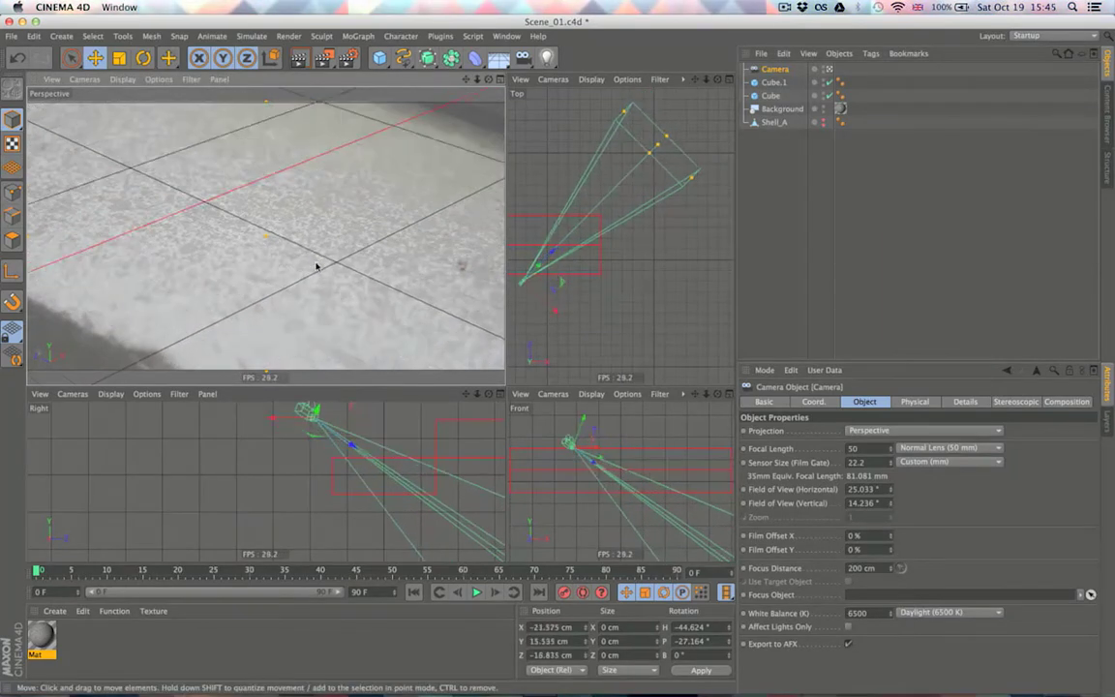
scroll(316, 263, "down", 10)
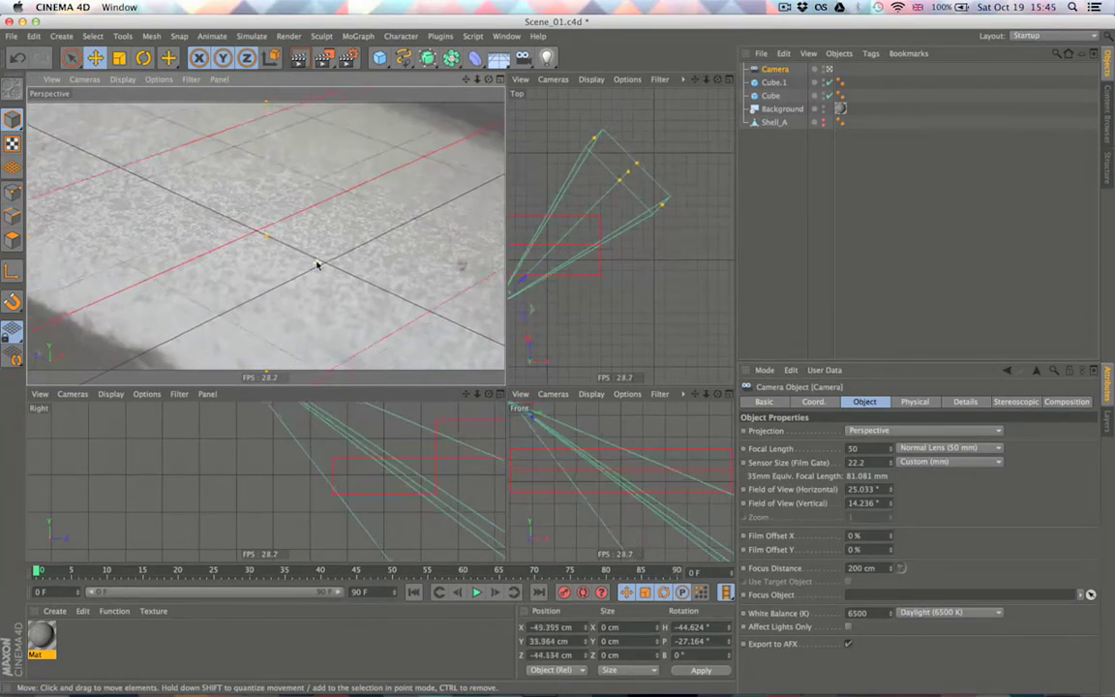
scroll(318, 261, "down", 5)
left_click_drag(347, 221, 135, 197, "alt")
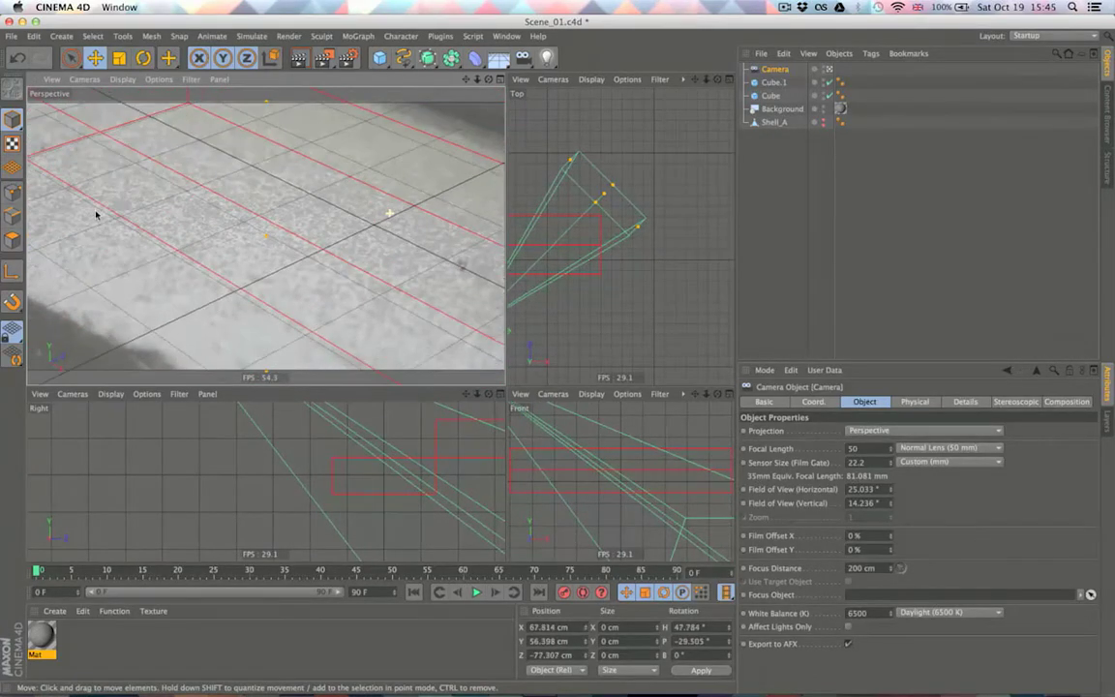
left_click_drag(97, 214, 233, 207, "alt")
scroll(199, 231, "up", 4)
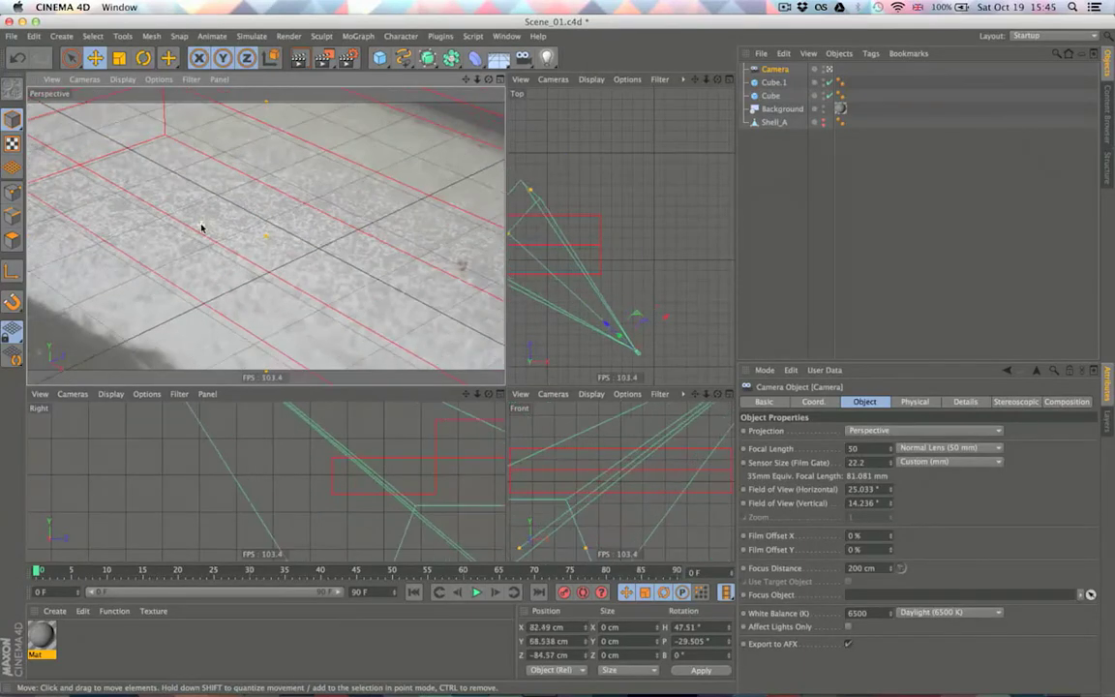
scroll(202, 225, "up", 2)
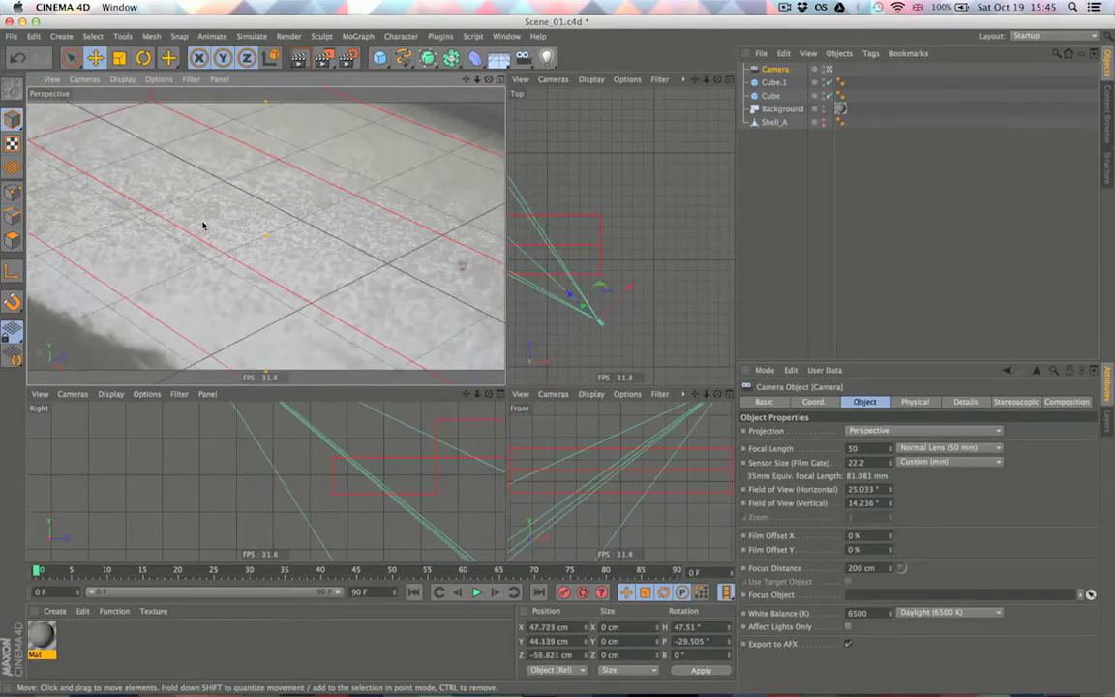
scroll(202, 225, "down", 6)
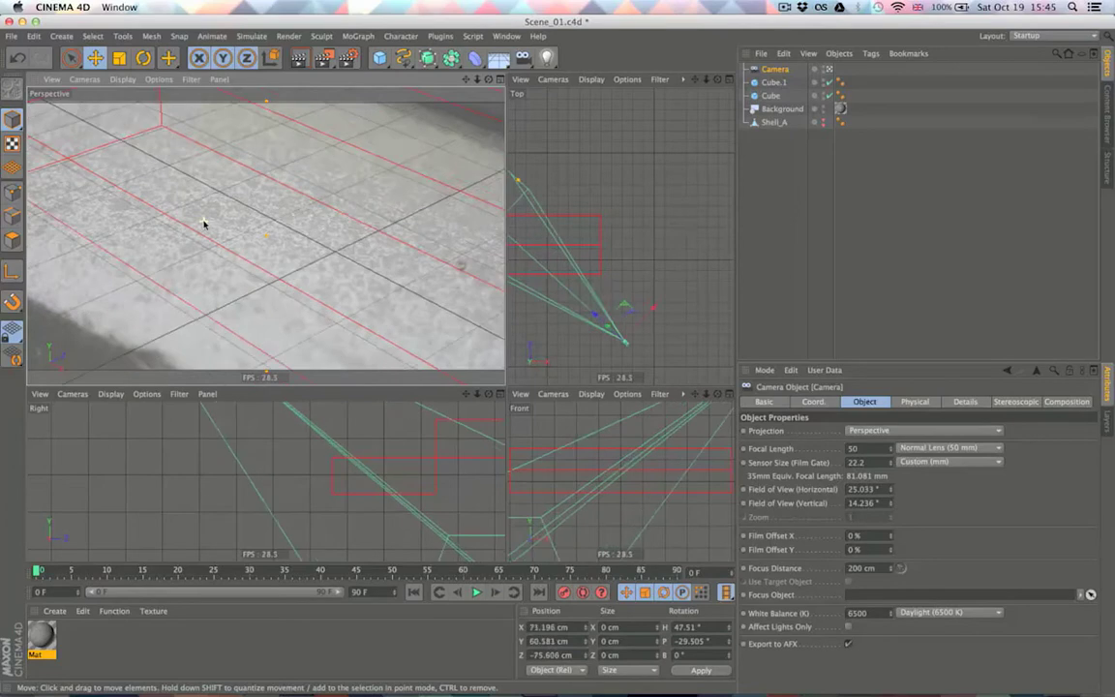
scroll(203, 224, "up", 5)
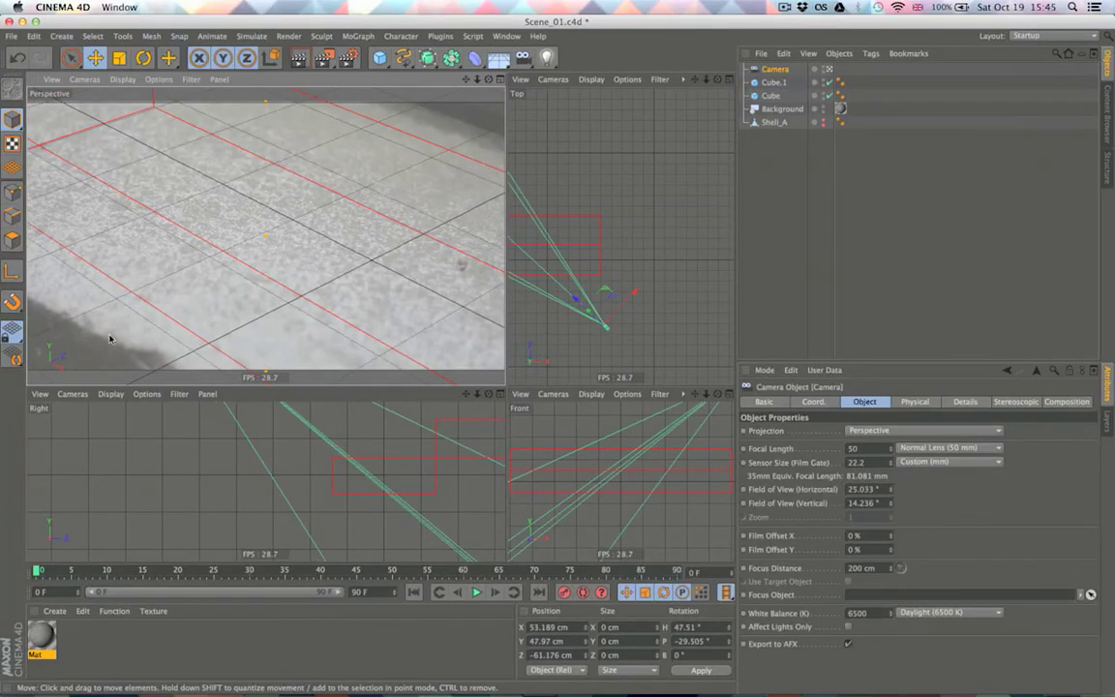
scroll(326, 256, "up", 4)
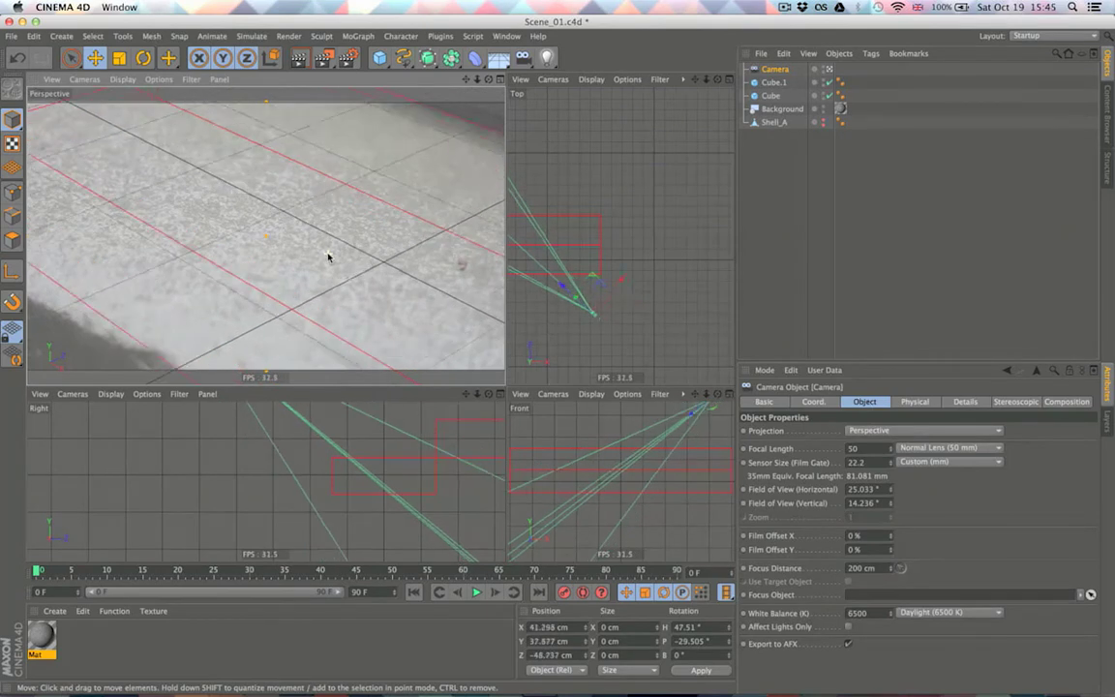
Step: Fine-tune the camera's position and angle until the grid follows the floor tiles, then deselect
middle_click_drag(326, 256, 316, 297, "alt")
mouse_move(316, 297)
left_mouse_down("alt")
mouse_move(331, 300)
mouse_move(322, 297)
left_mouse_up("alt")
scroll(323, 295, "up", 2)
middle_click_drag(324, 295, 309, 314, "alt")
scroll(313, 315, "up", 2)
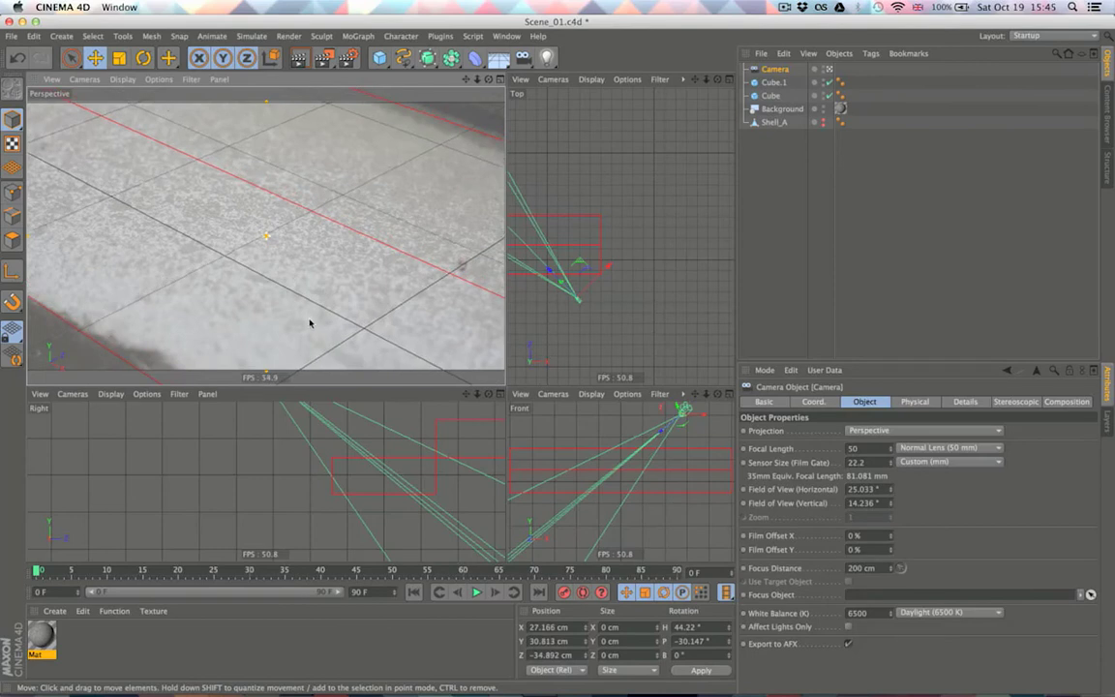
left_click_drag(311, 322, 324, 310, "alt")
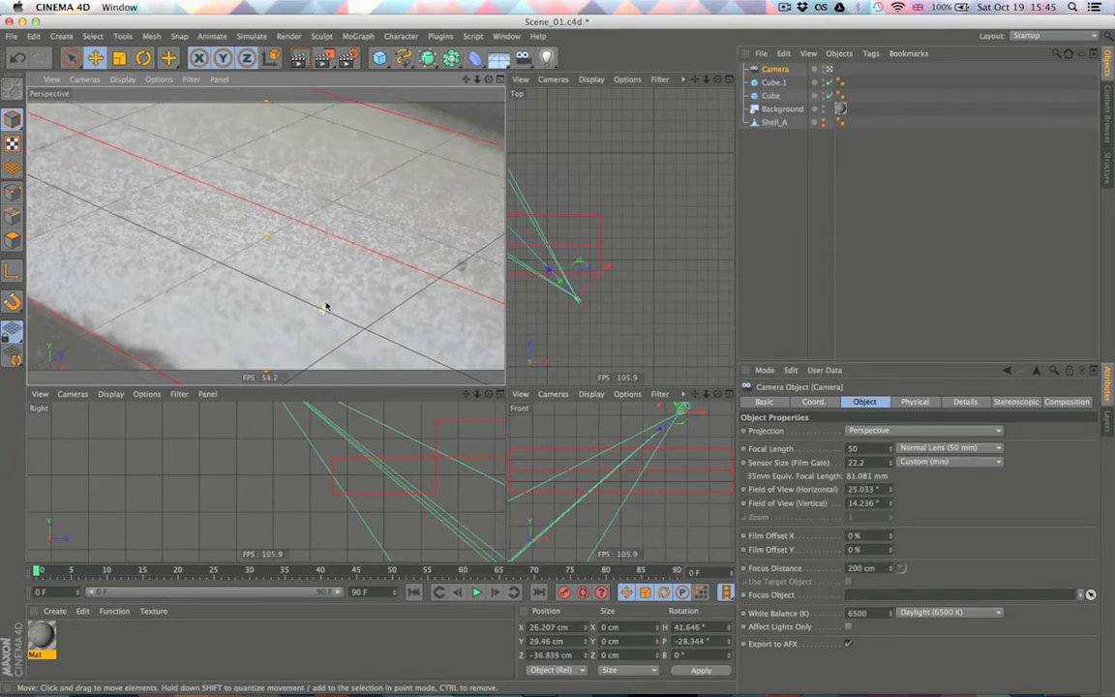
mouse_move(325, 307)
left_mouse_down("alt")
mouse_move(313, 309)
mouse_move(324, 303)
left_mouse_up("alt")
scroll(324, 303, "up", 5)
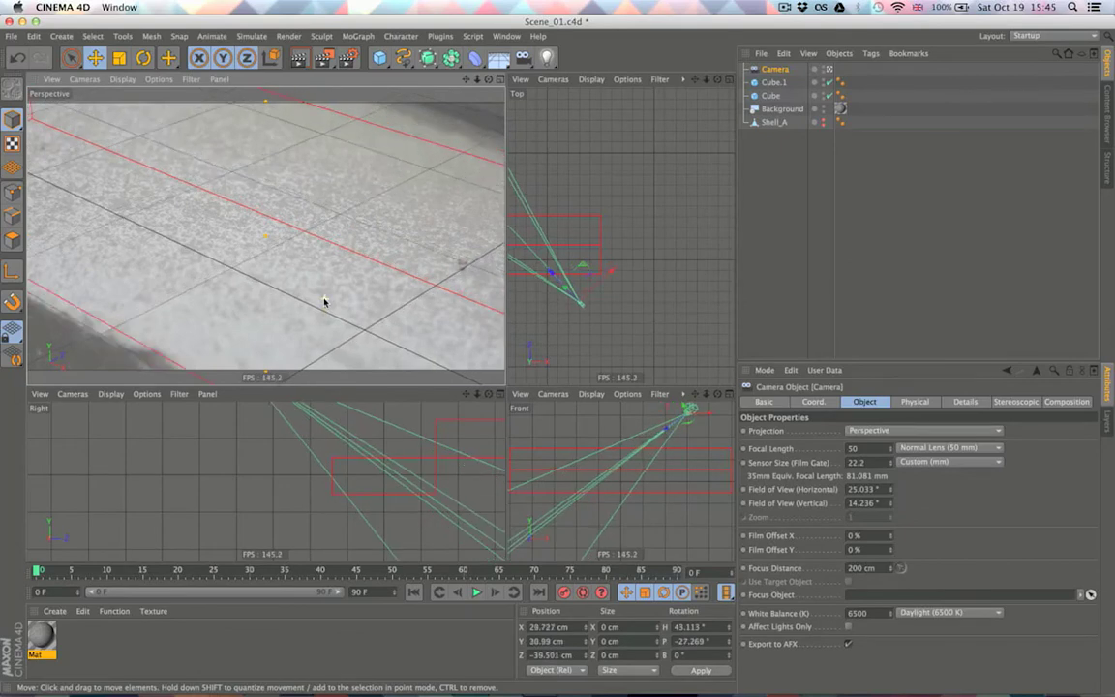
middle_click_drag(321, 303, 336, 290, "alt")
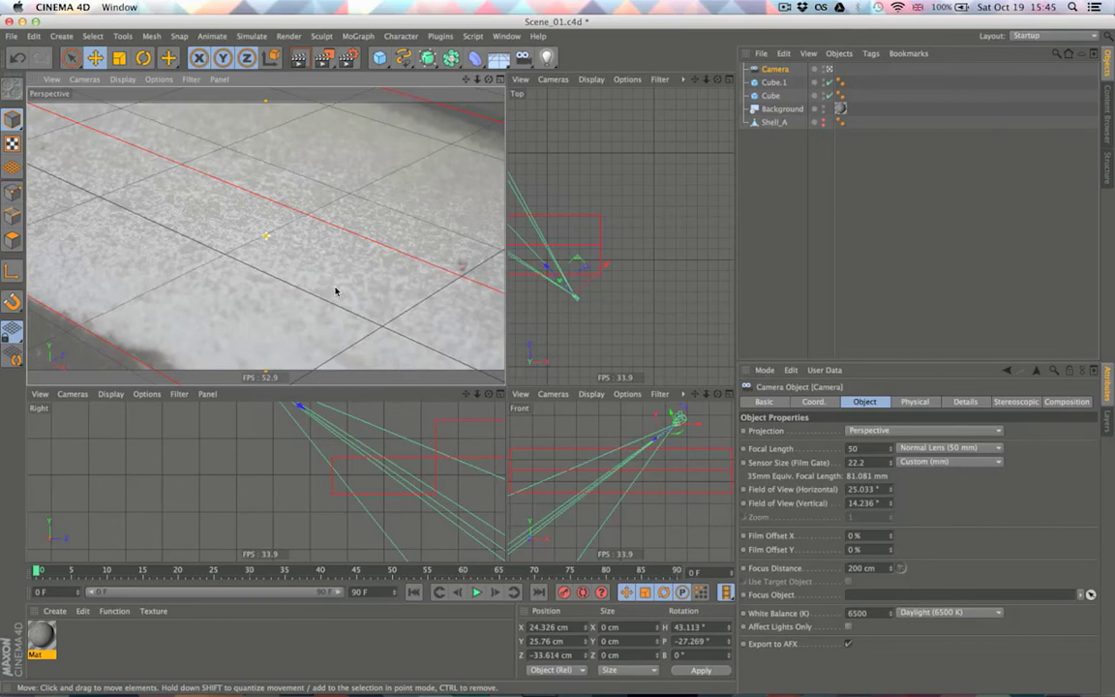
left_click_drag(336, 290, 334, 287, "alt")
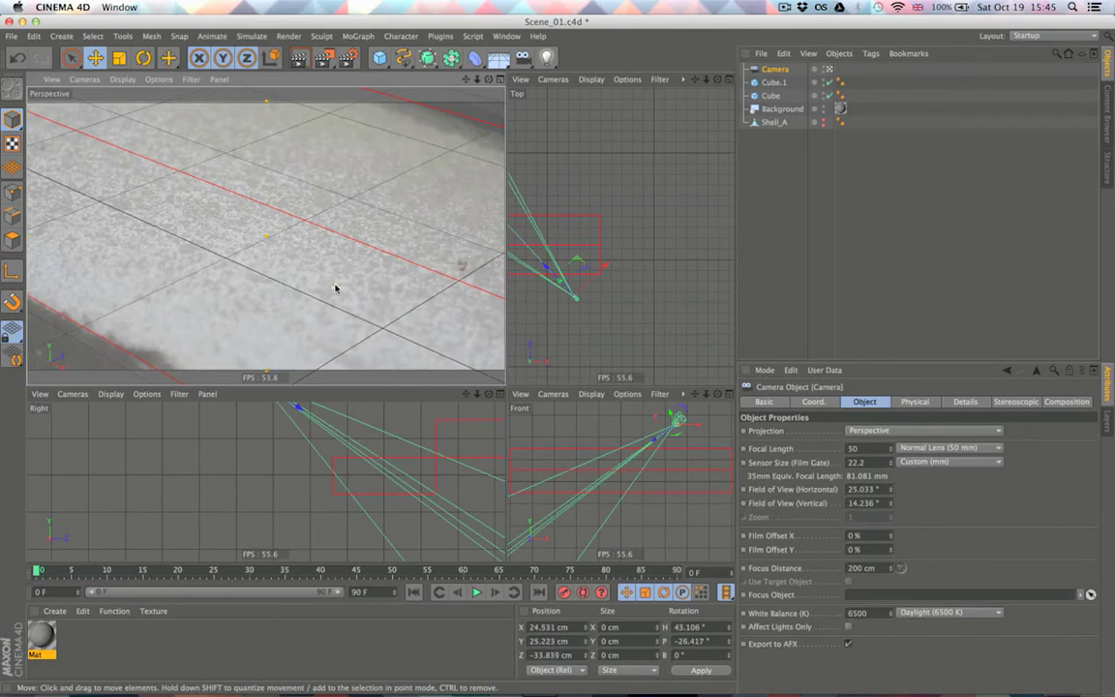
left_click(789, 211)
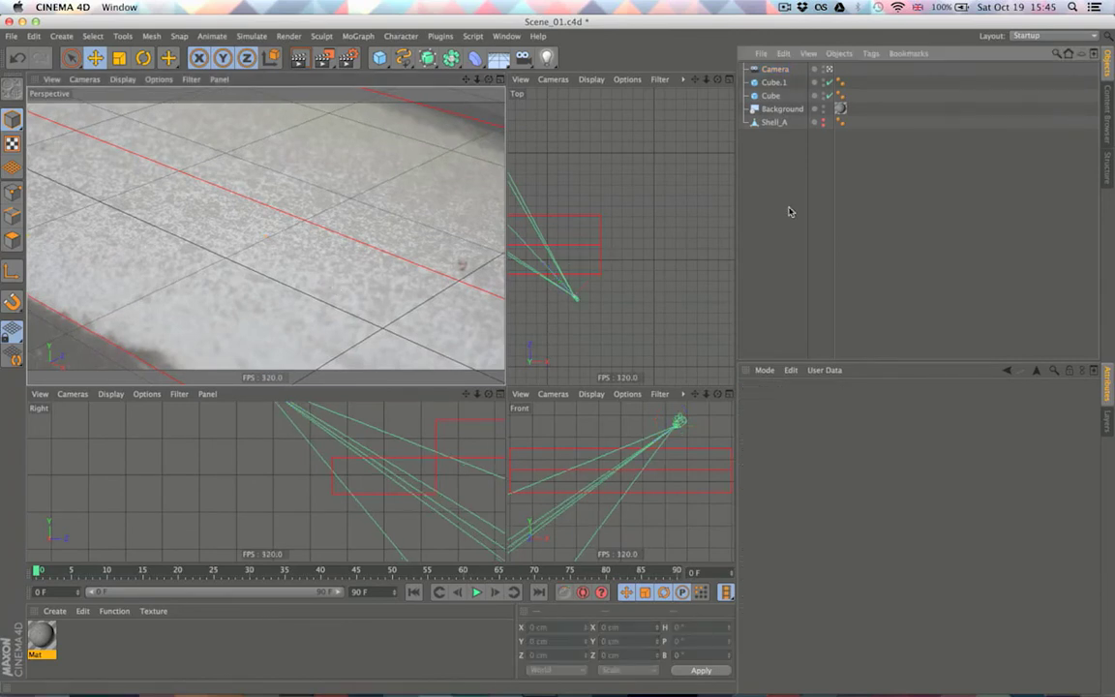
Step: Change the original Cube's display colour from red to green, leaving Cube.1 red
left_click(773, 83)
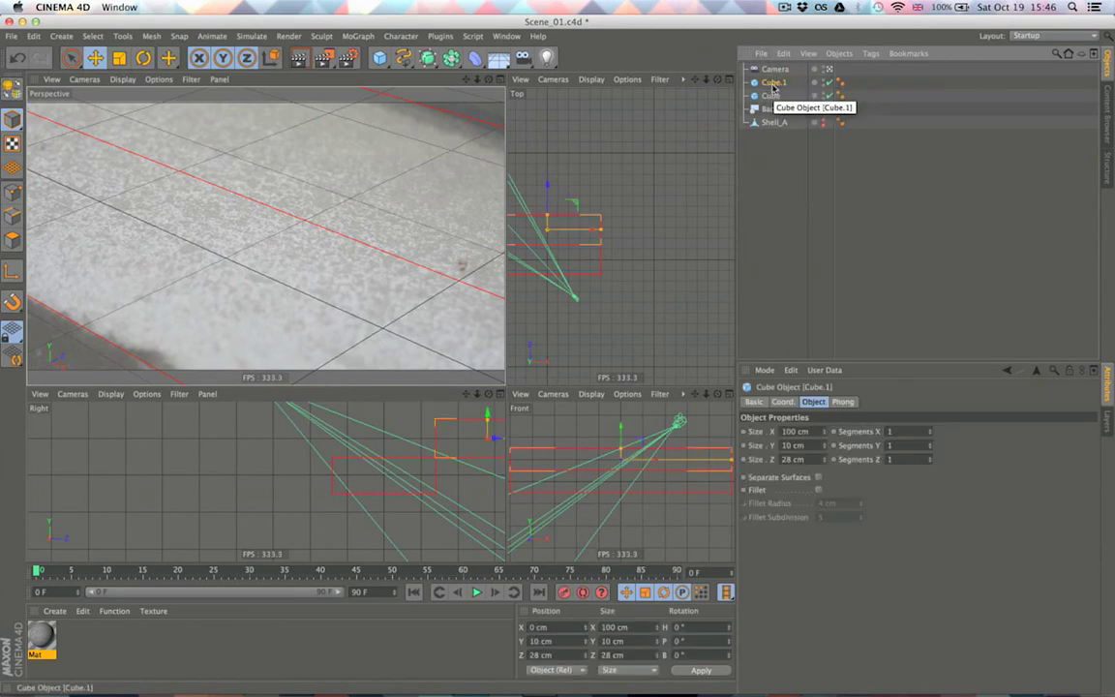
left_click(768, 95)
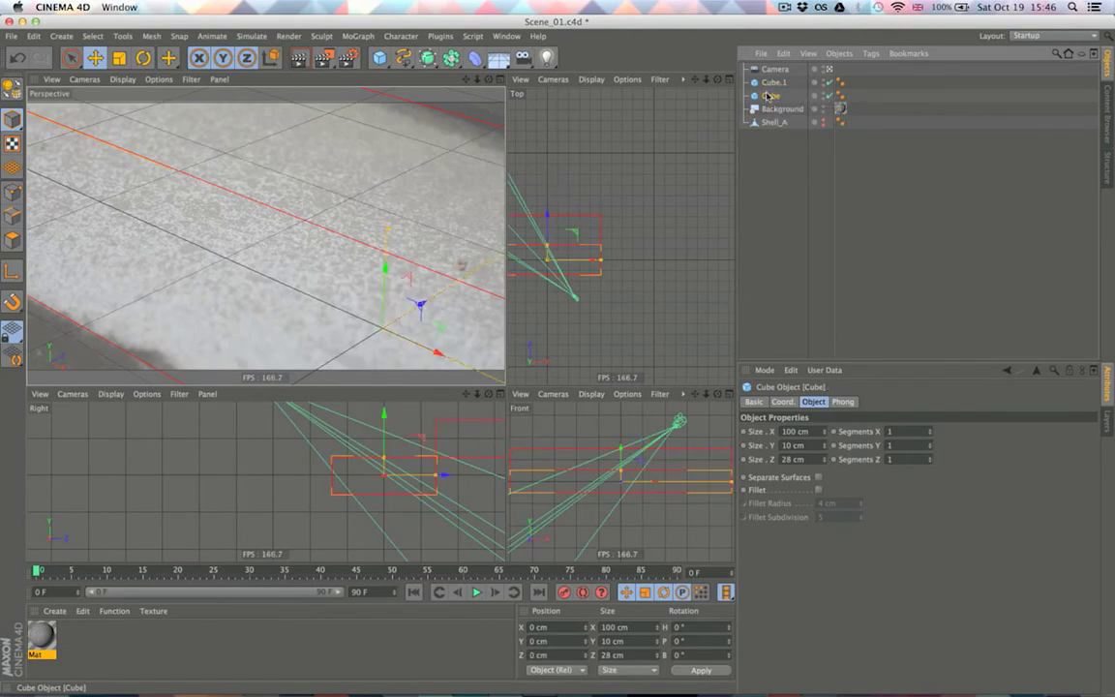
left_click(754, 401)
left_click(831, 498)
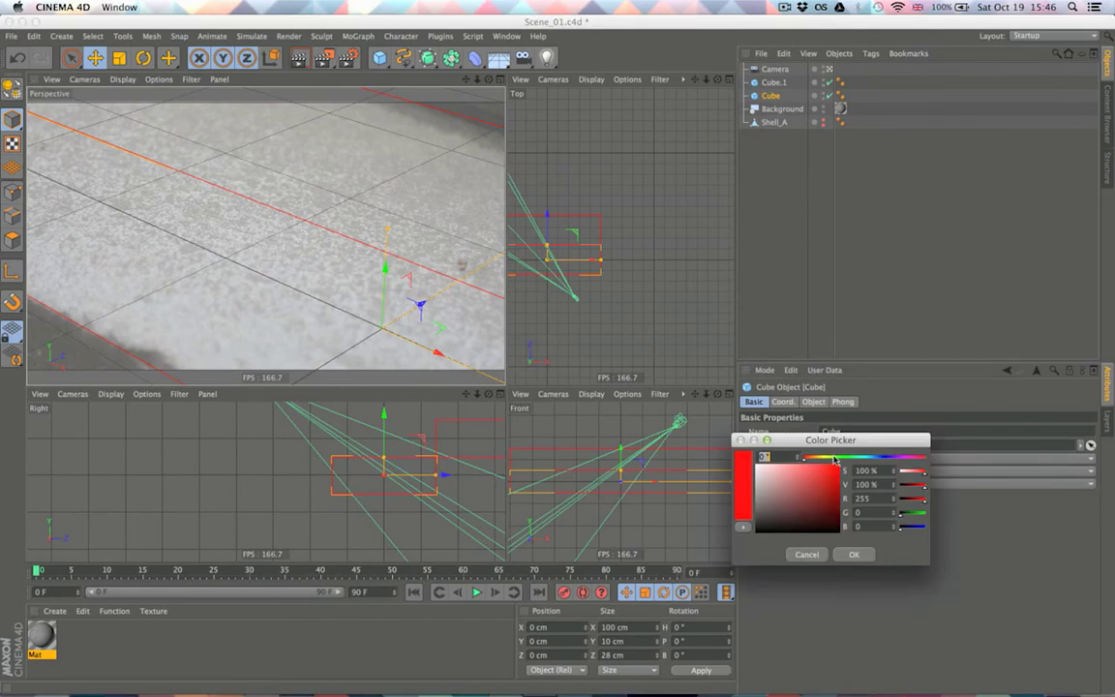
left_click_drag(833, 461, 851, 462)
left_click(853, 554)
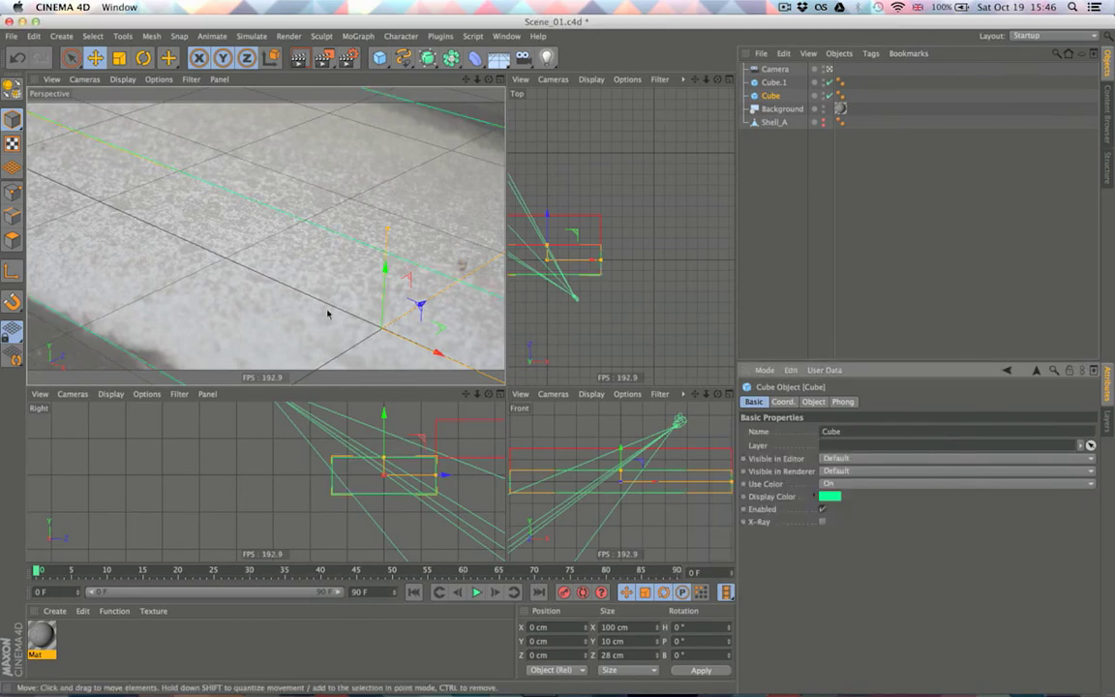
Step: Add a Protection tag to the Camera
left_click(938, 87)
right_click(778, 71)
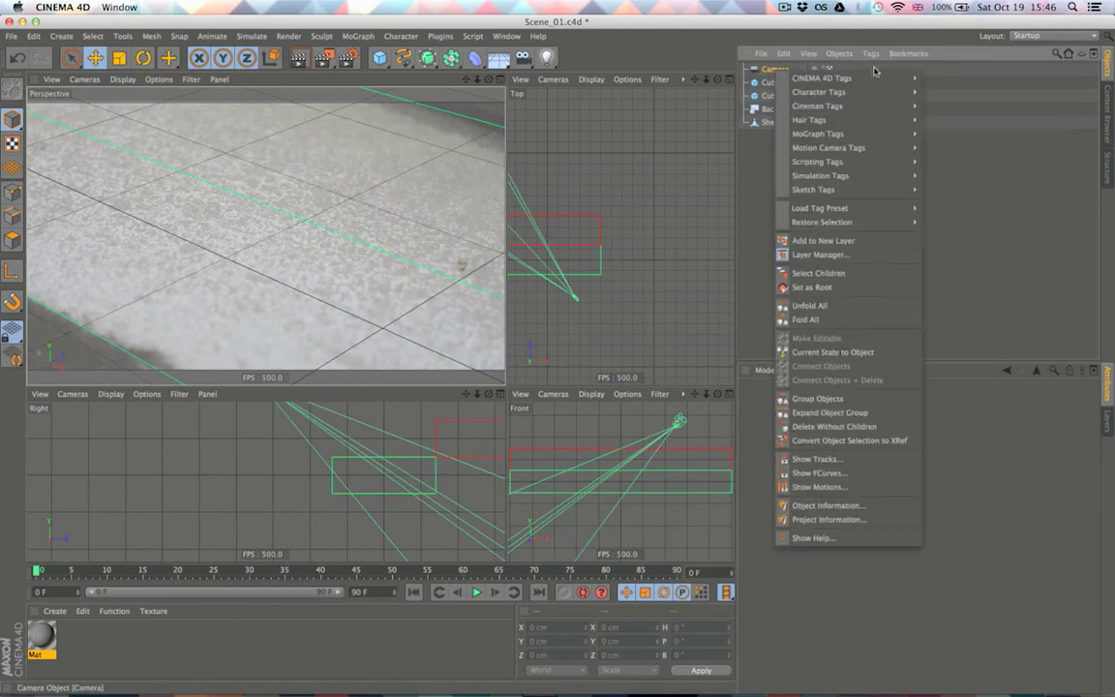
mouse_move(822, 78)
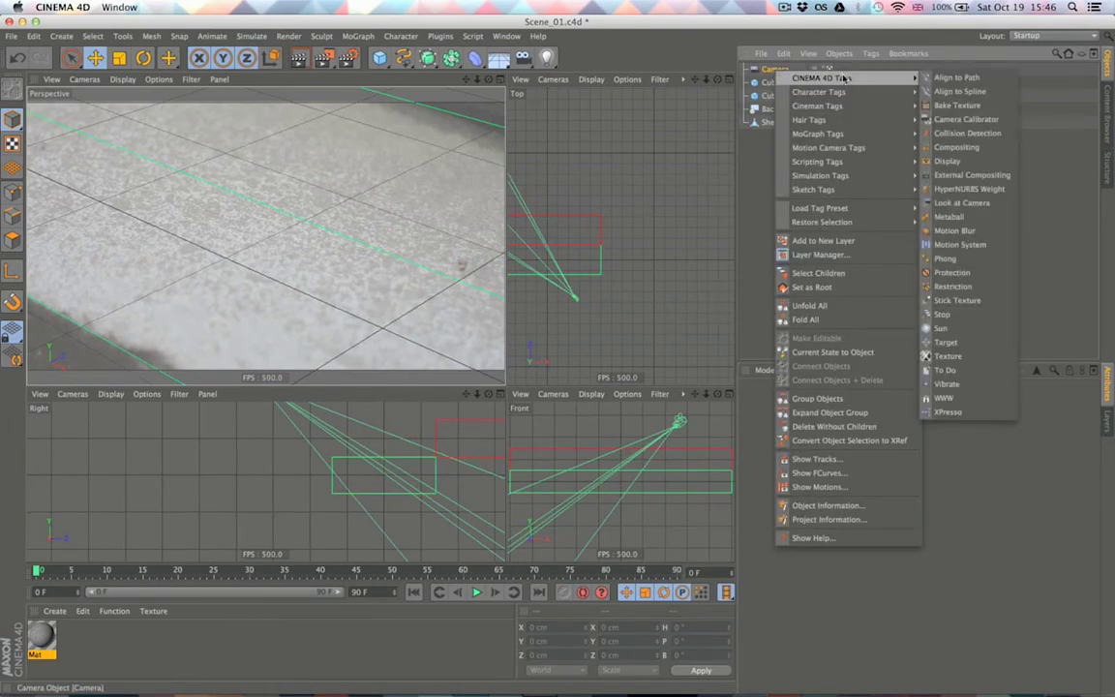
left_click(952, 272)
left_click(946, 274)
Step: Group Cube and Cube.1 under a new Null with Alt+G and check their colours
left_click(773, 82)
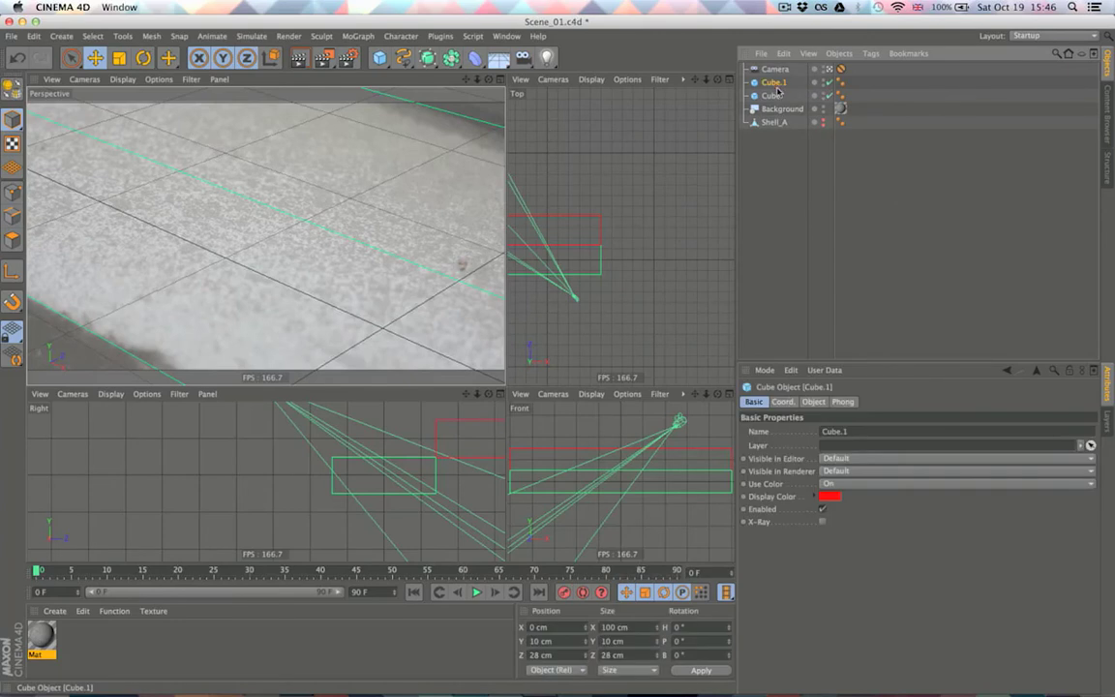
left_click(772, 96, "shift")
key("alt+g")
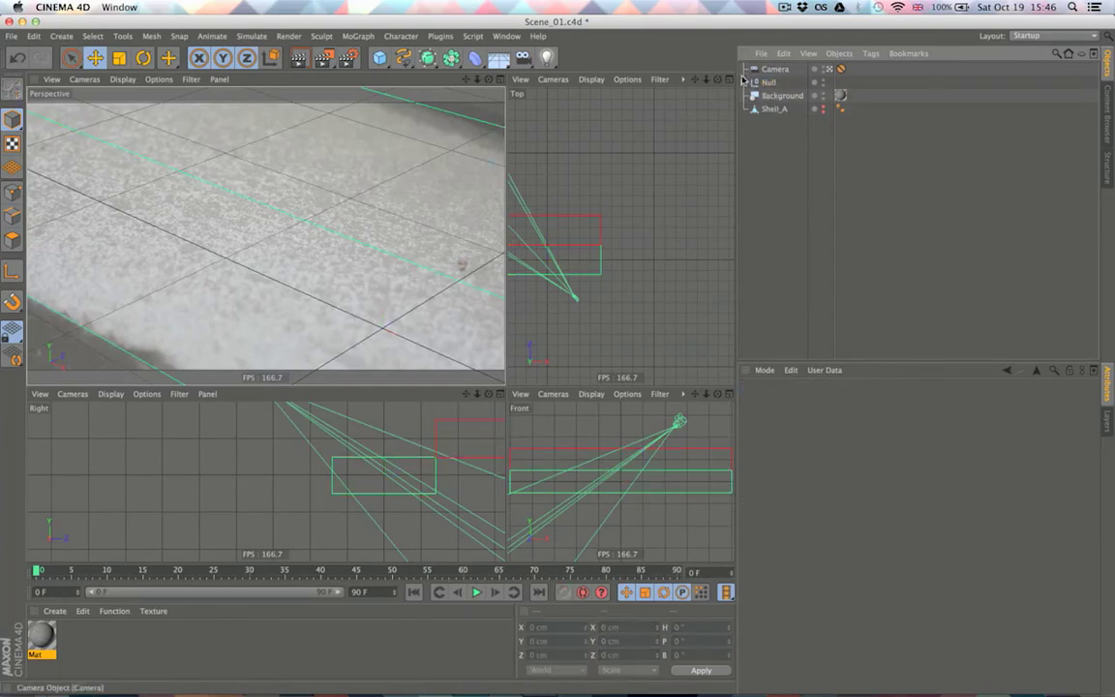
left_click(754, 82)
left_click(777, 108)
left_click(779, 96)
left_click(777, 109)
Step: Rename the new Null to 'Steps' and inspect both cubes beneath it
double_click(769, 82)
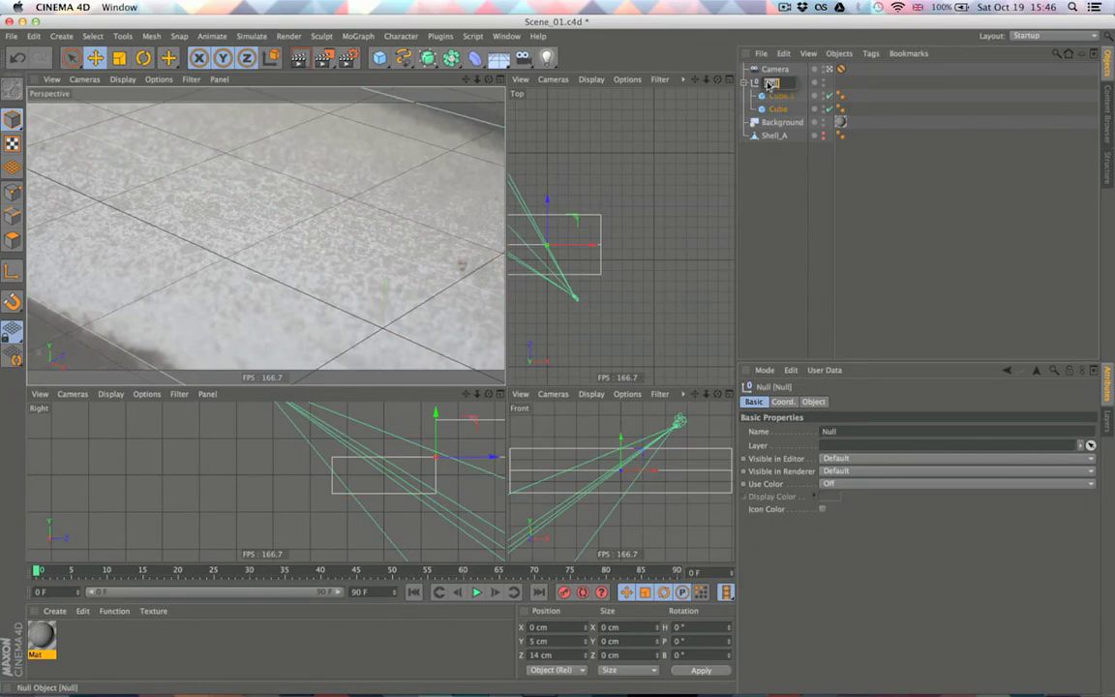
type("Steps")
key("Return")
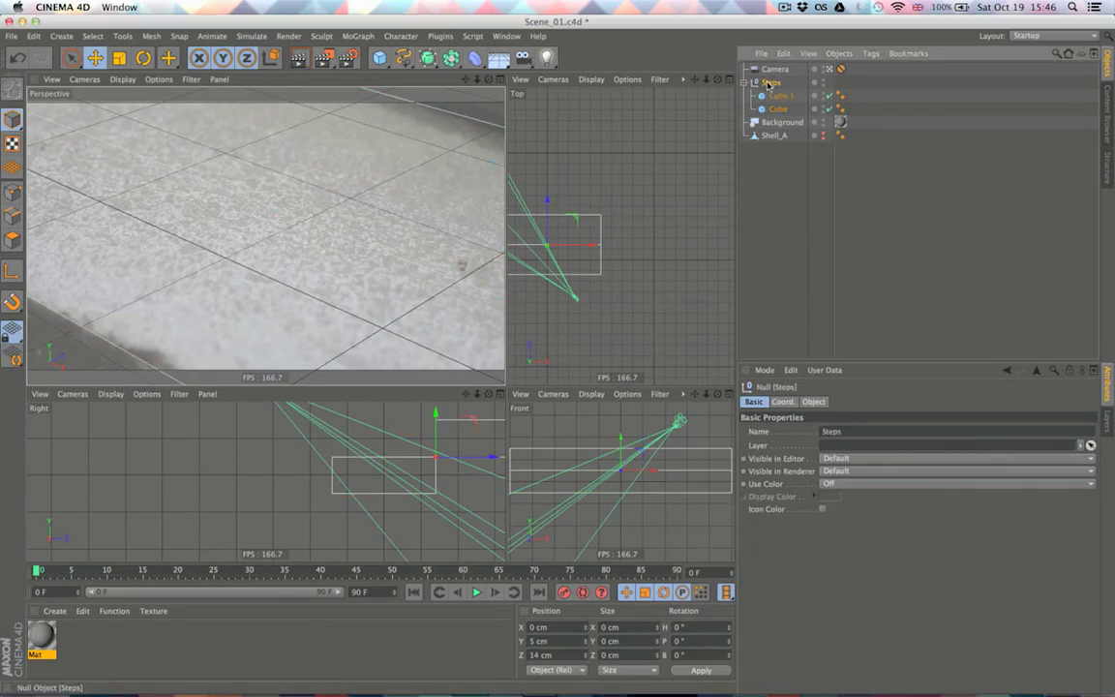
left_click(777, 108)
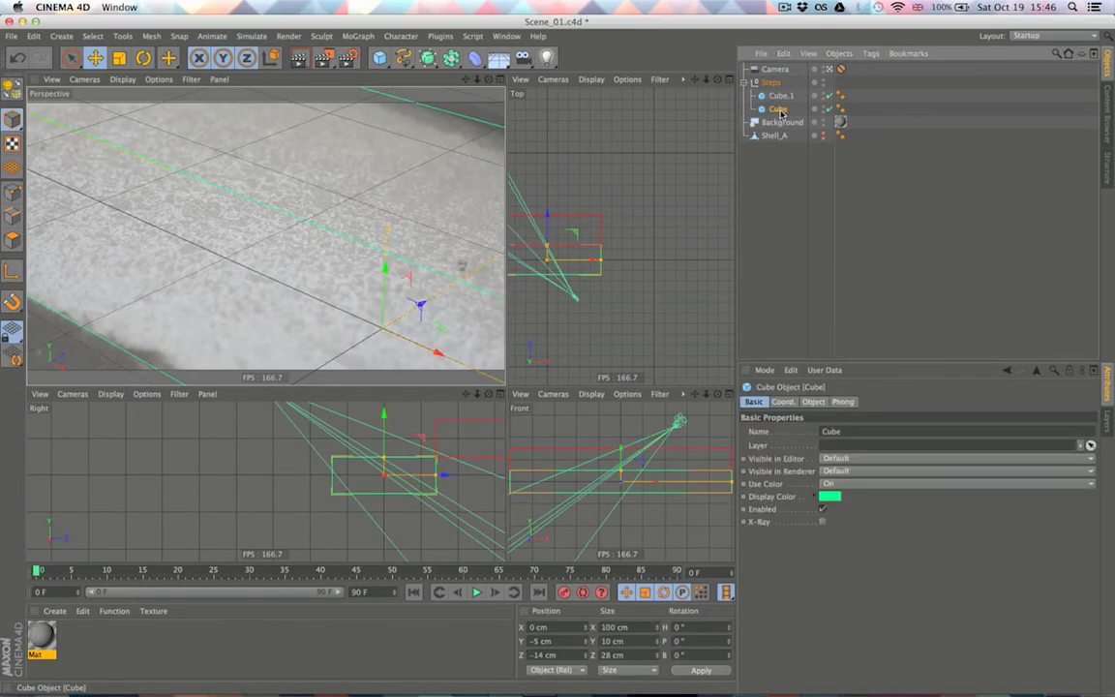
left_click(780, 97)
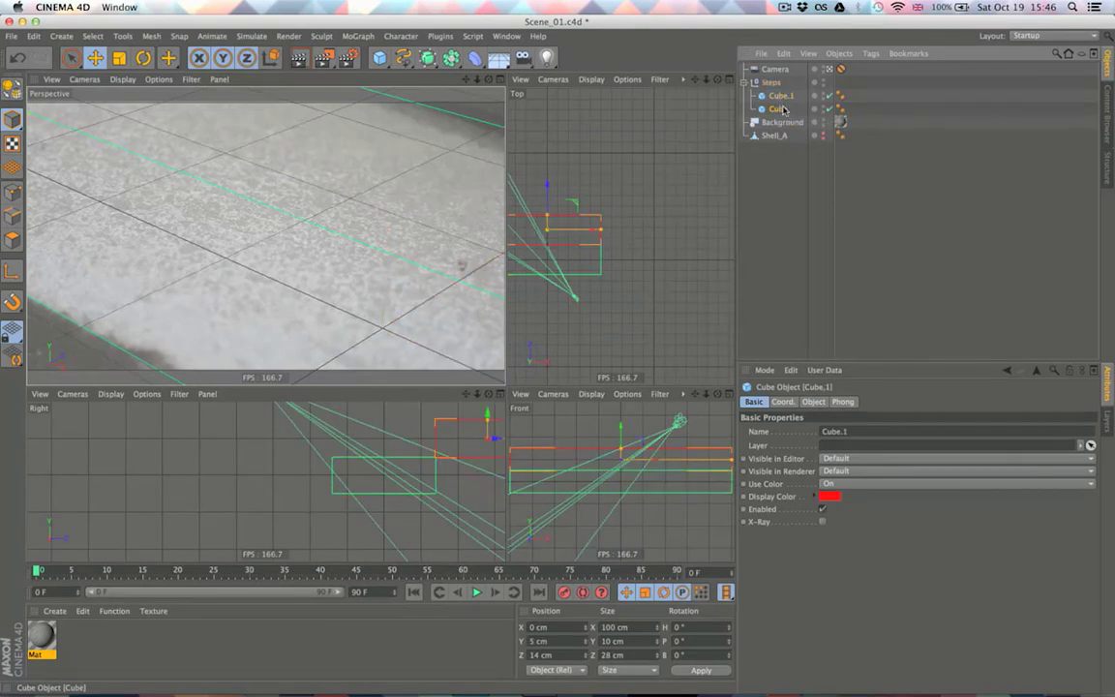
Step: Add a Protection tag to the Steps null and collapse its hierarchy
left_click(785, 143)
right_click(763, 81)
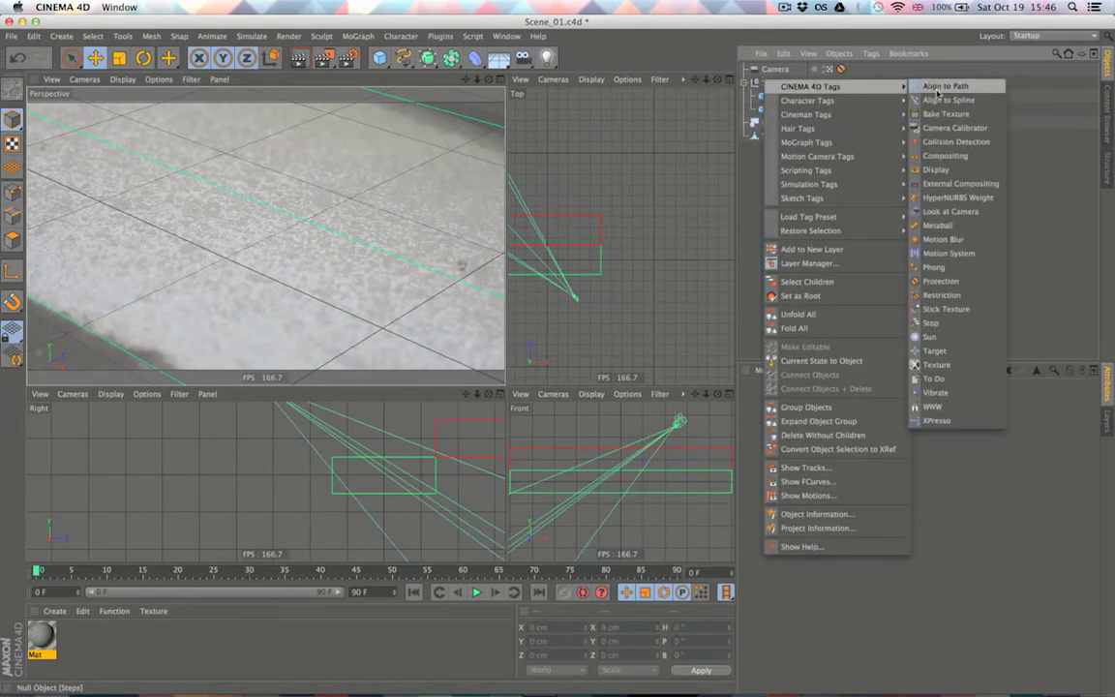
left_click(953, 264)
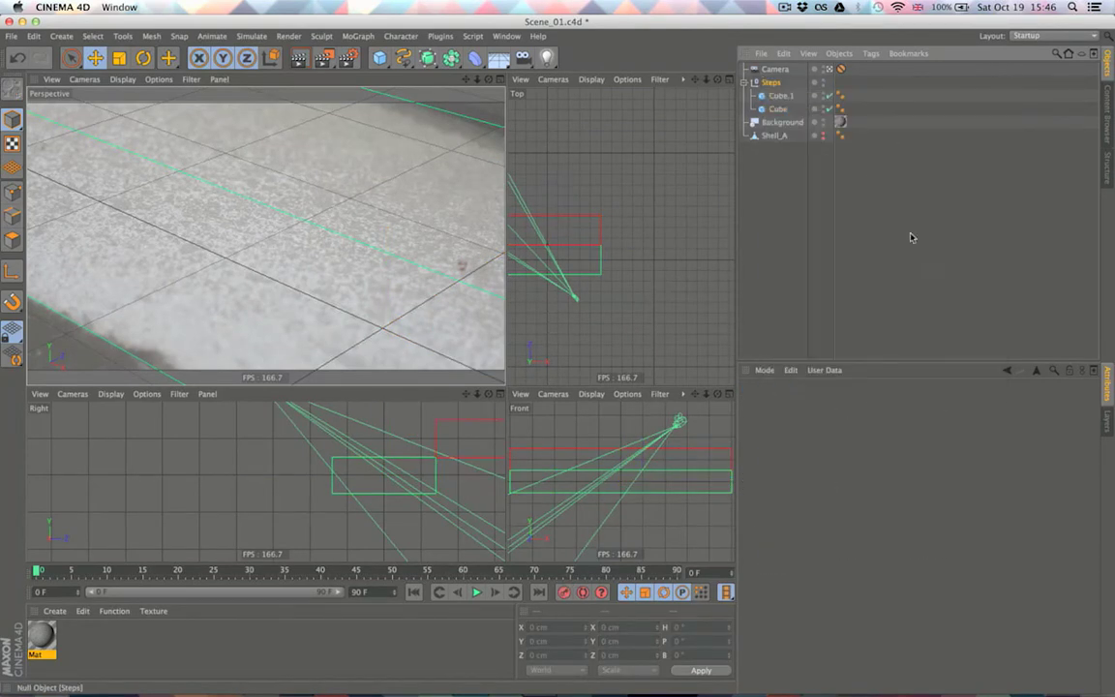
left_click(744, 82)
Step: Review the Camera, Steps null and both cubes in the Object Manager
left_click(859, 125)
left_click(774, 70)
left_click(775, 84)
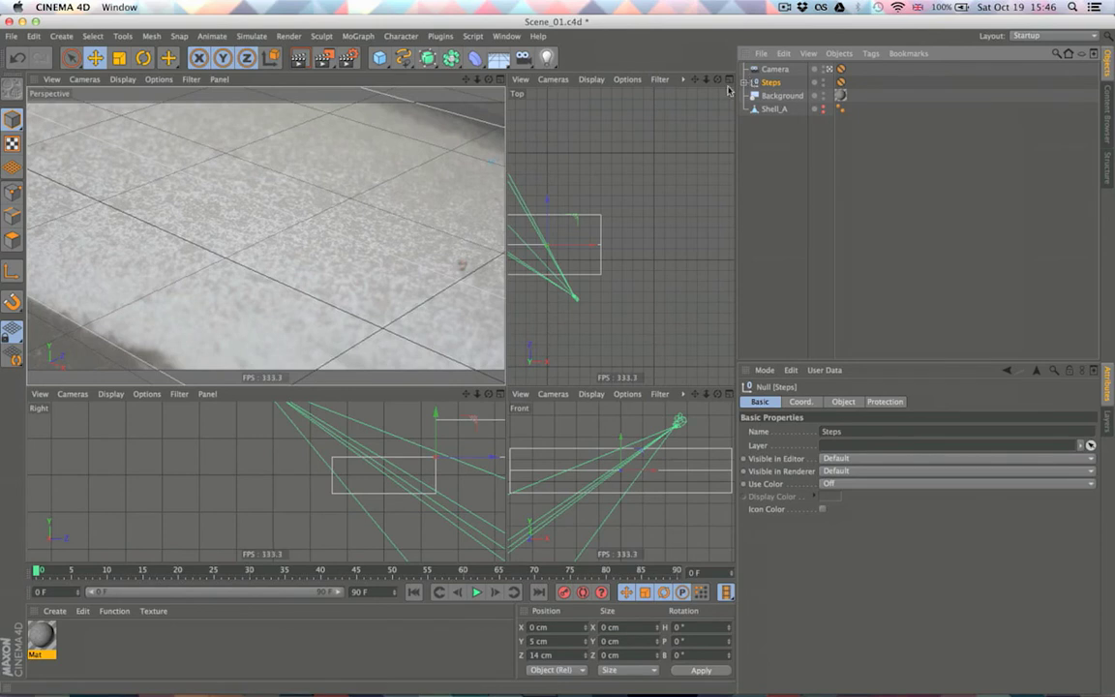
left_click(745, 82)
left_click(779, 95)
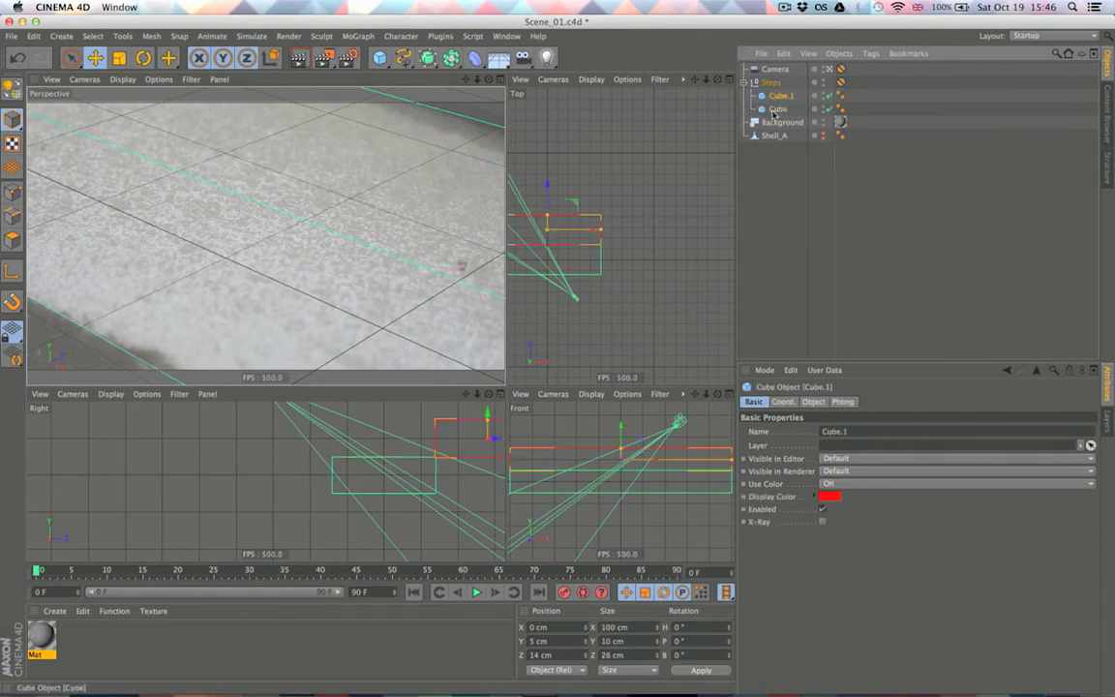
left_click(778, 108)
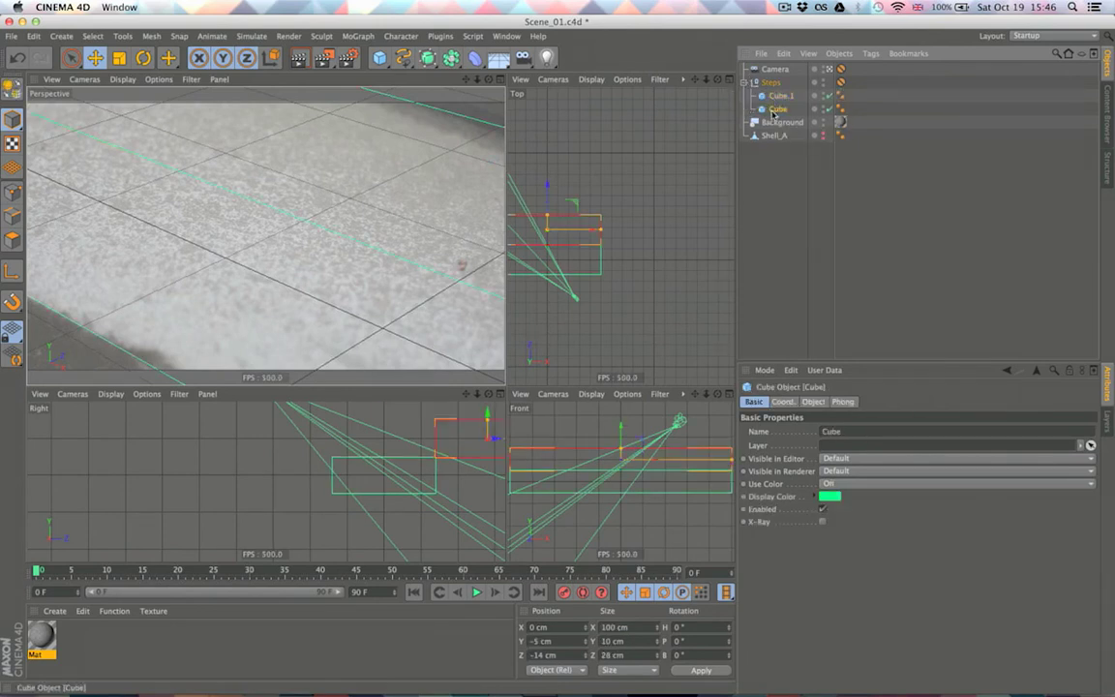
left_click(815, 184)
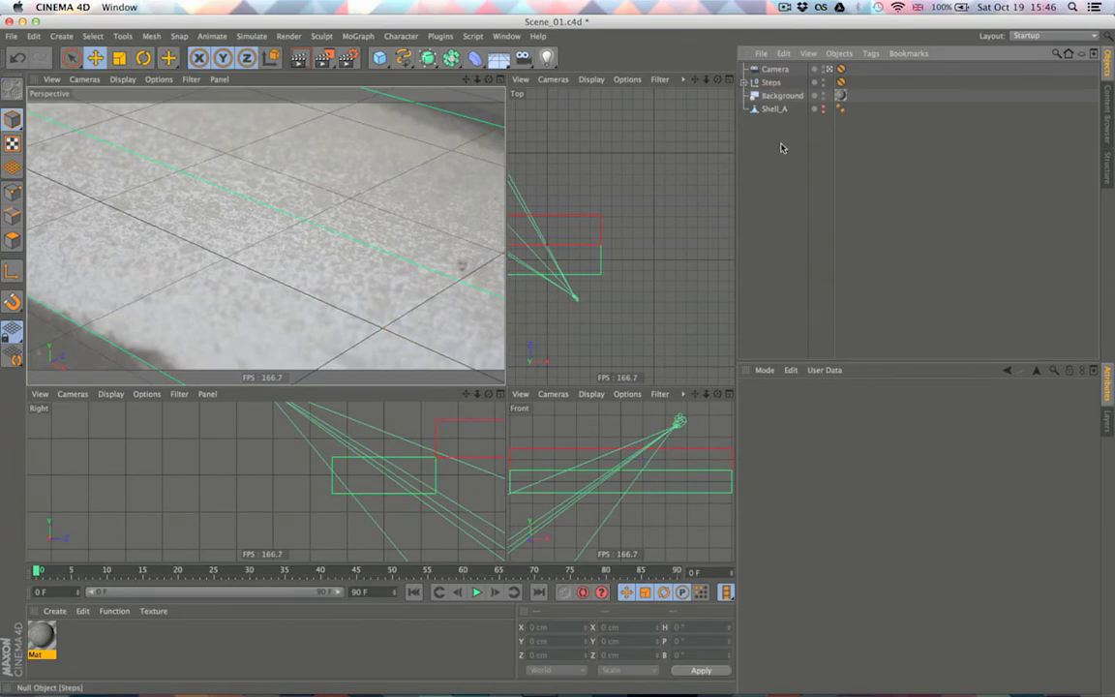